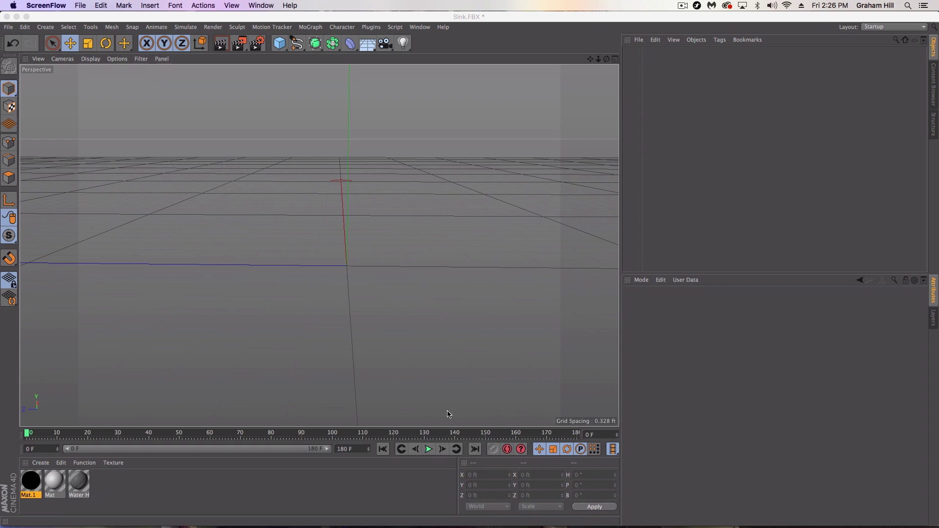
Step: Add a Disc to the scene with Orientation set to +X so it faces the camera
{"action": "left_click_drag", "start_coordinate": [435, 296], "coordinate": [419, 298]}
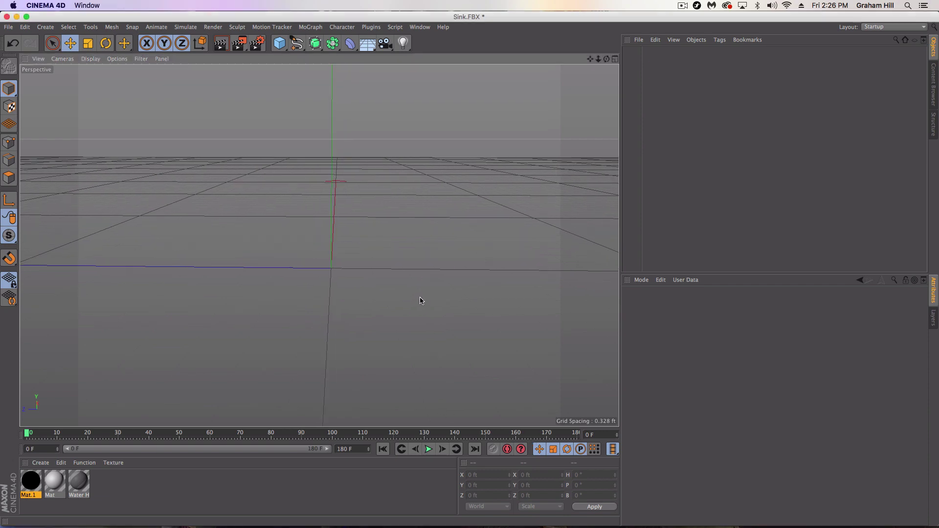
{"action": "left_click_drag", "start_coordinate": [279, 43], "coordinate": [314, 74]}
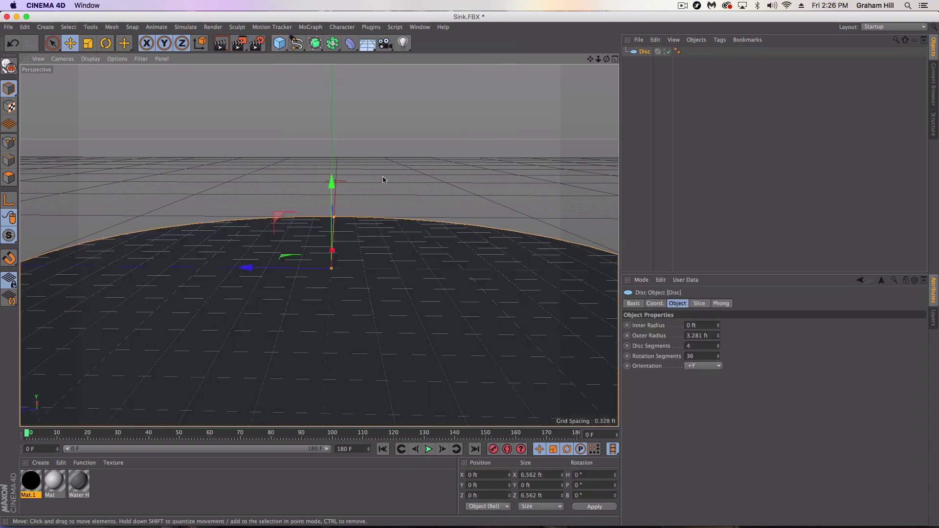
{"action": "left_click", "coordinate": [716, 366]}
{"action": "left_click", "coordinate": [367, 244]}
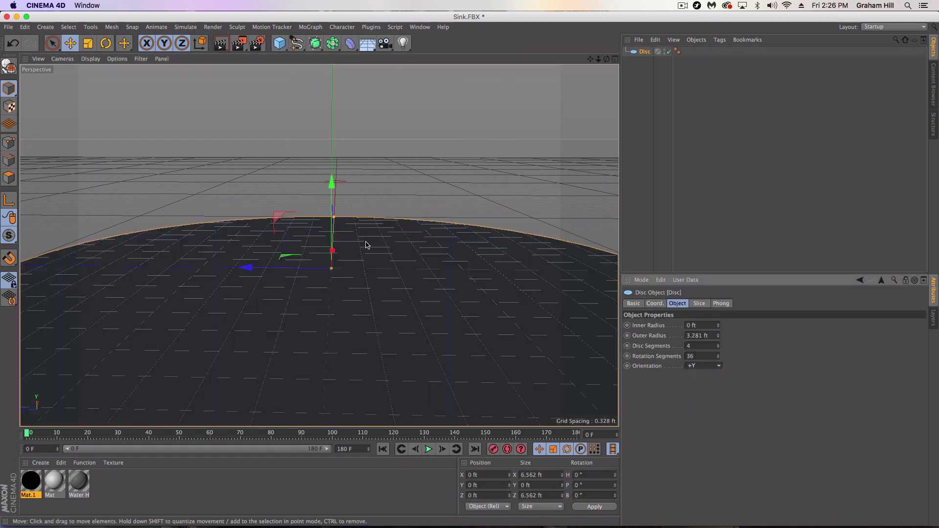
{"action": "left_click", "coordinate": [717, 365]}
{"action": "left_click", "coordinate": [486, 243]}
{"action": "left_click", "coordinate": [706, 365]}
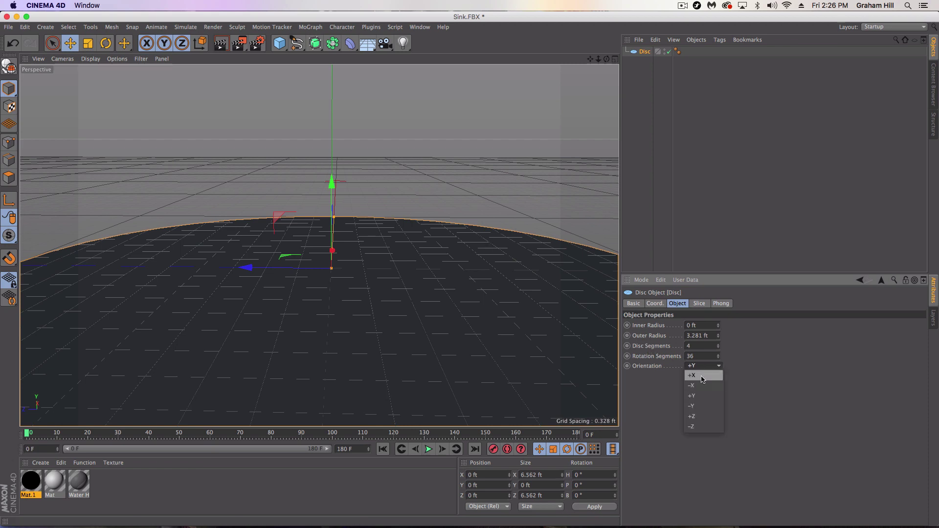
{"action": "left_click", "coordinate": [702, 380]}
Step: Scale the disc down to 0.669 ft and apply the black Mat.1 material to it
{"action": "key", "text": "t"}
{"action": "left_click_drag", "start_coordinate": [403, 173], "coordinate": [403, 251]}
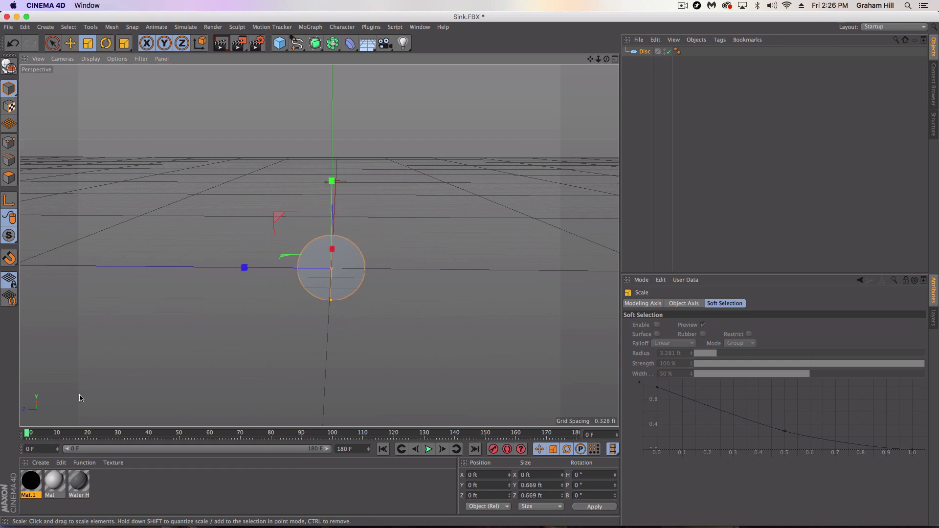
{"action": "left_click_drag", "start_coordinate": [31, 484], "coordinate": [350, 273]}
{"action": "double_click", "coordinate": [35, 479]}
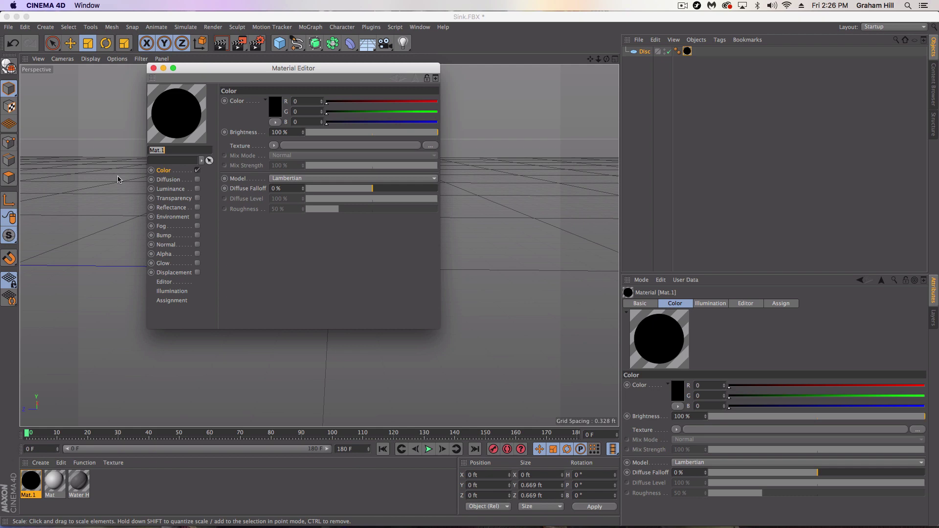
{"action": "left_click", "coordinate": [153, 68]}
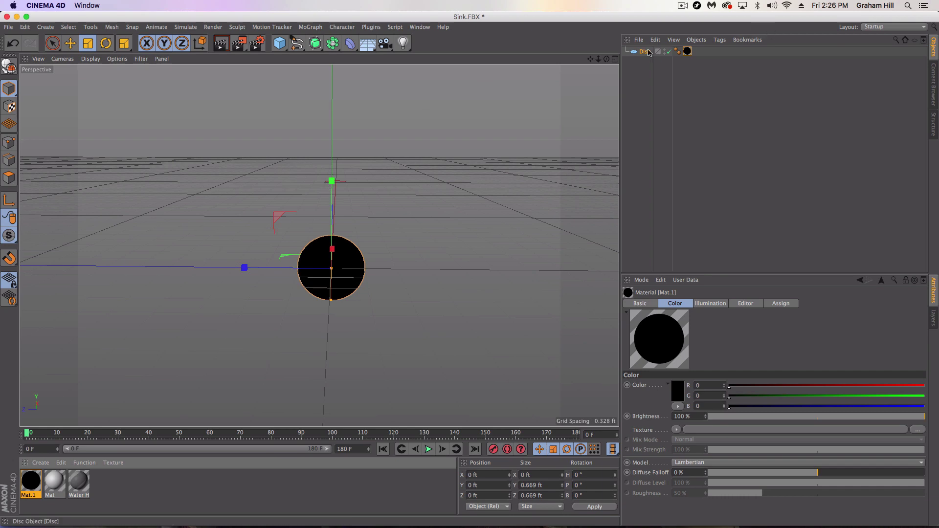
Step: Tag the Disc with Pose Morph and enable Points mixing, creating Base Pose and Pose.0
{"action": "left_click", "coordinate": [30, 70]}
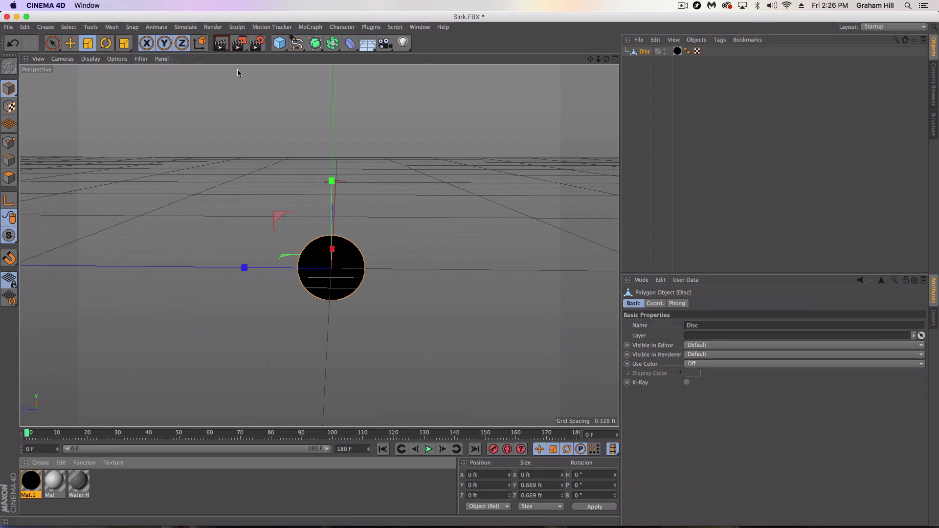
{"action": "right_click", "coordinate": [633, 51]}
{"action": "mouse_move", "coordinate": [732, 57]}
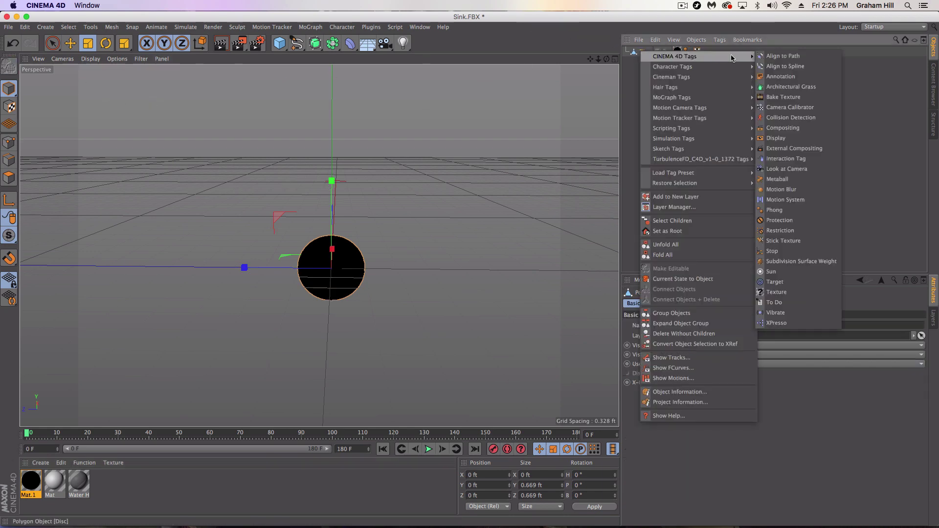
{"action": "mouse_move", "coordinate": [682, 68]}
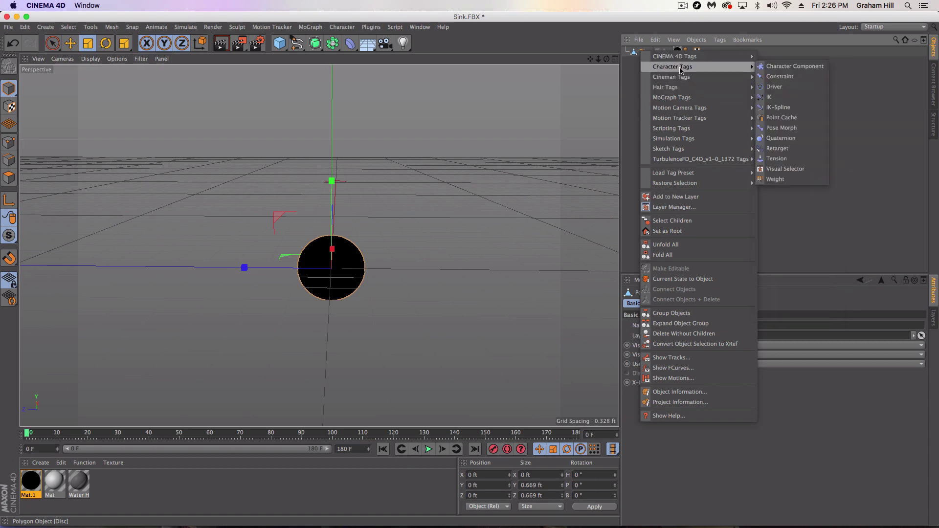
{"action": "left_click", "coordinate": [788, 128]}
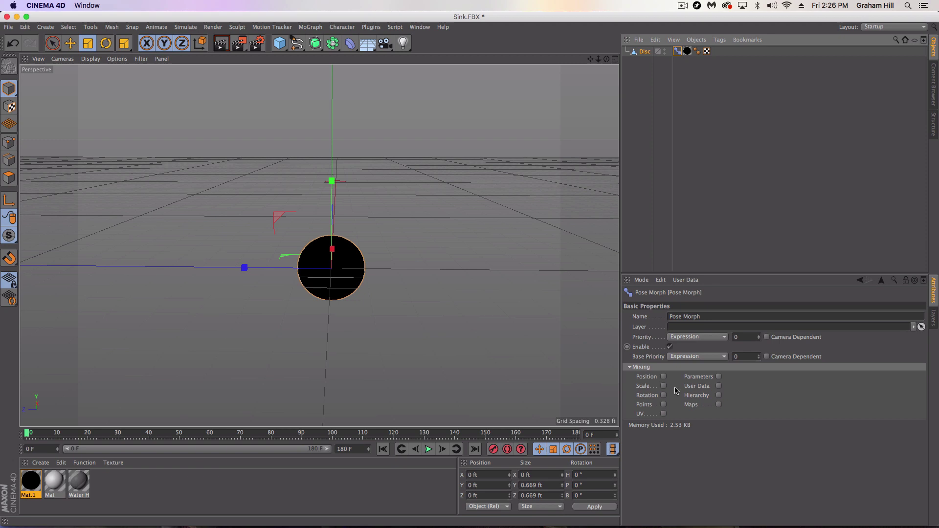
{"action": "left_click", "coordinate": [663, 405]}
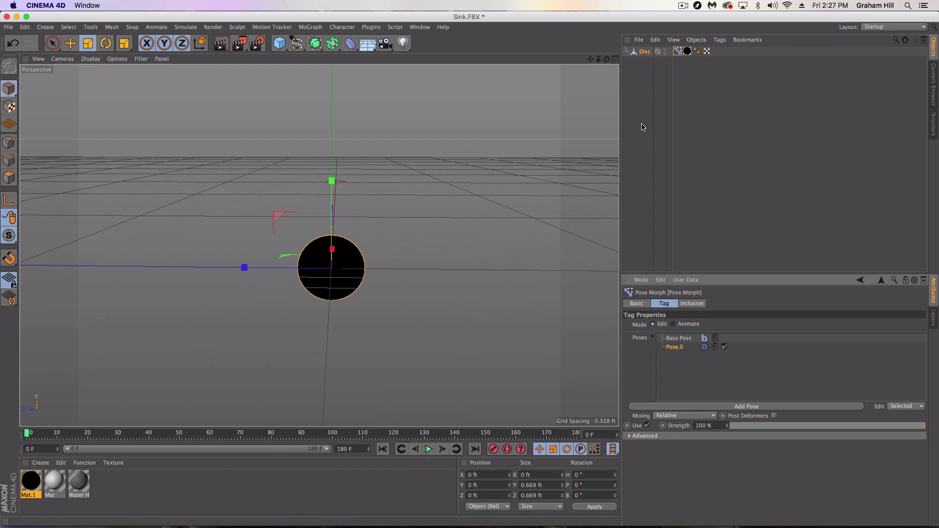
Step: Delete the Pose Morph tag and flatten the disc vertically into a thin closed mouth
{"action": "left_click", "coordinate": [677, 51]}
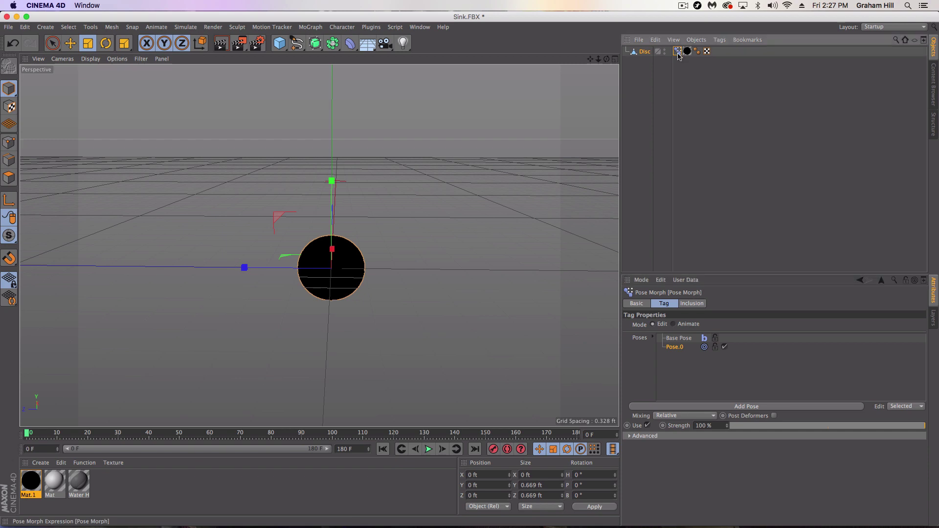
{"action": "key", "text": "Delete"}
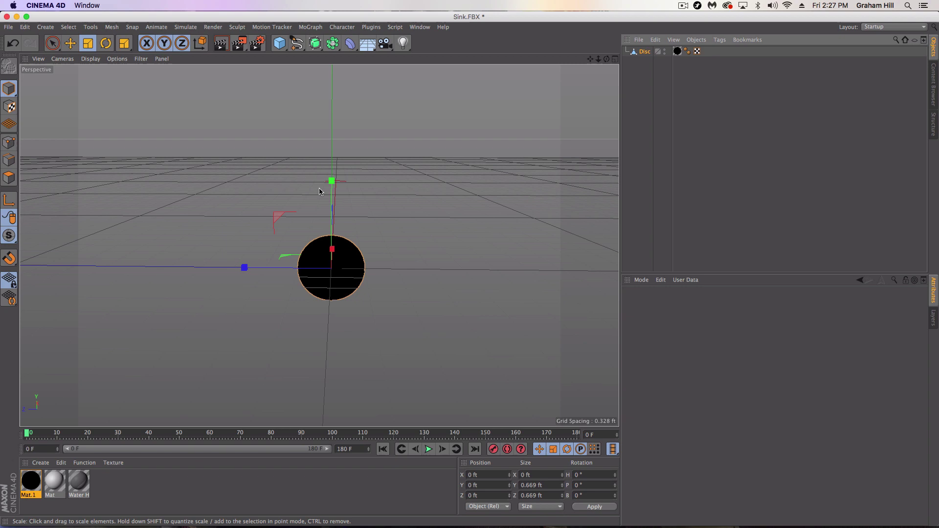
{"action": "left_click_drag", "start_coordinate": [331, 181], "coordinate": [334, 267]}
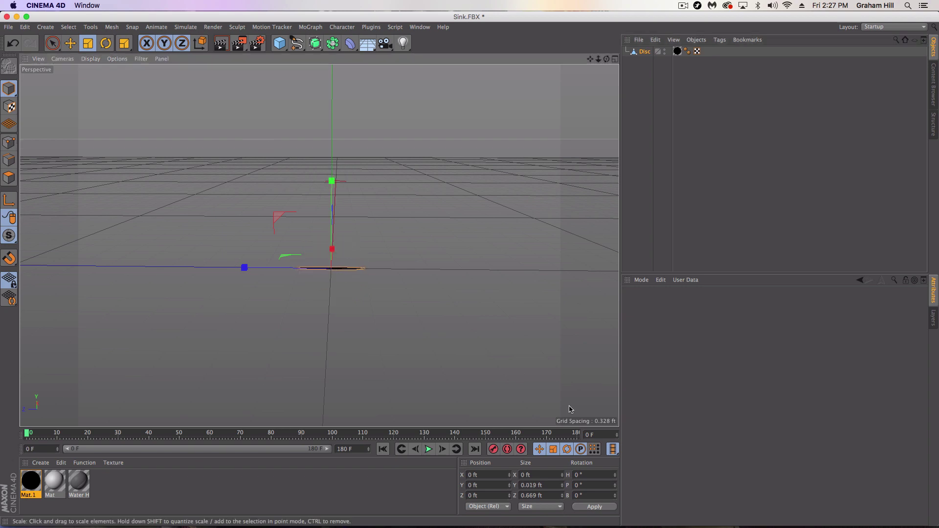
Step: Re-add a Pose Morph tag to the flattened disc with Points mixing enabled
{"action": "right_click", "coordinate": [648, 53]}
{"action": "mouse_move", "coordinate": [753, 70]}
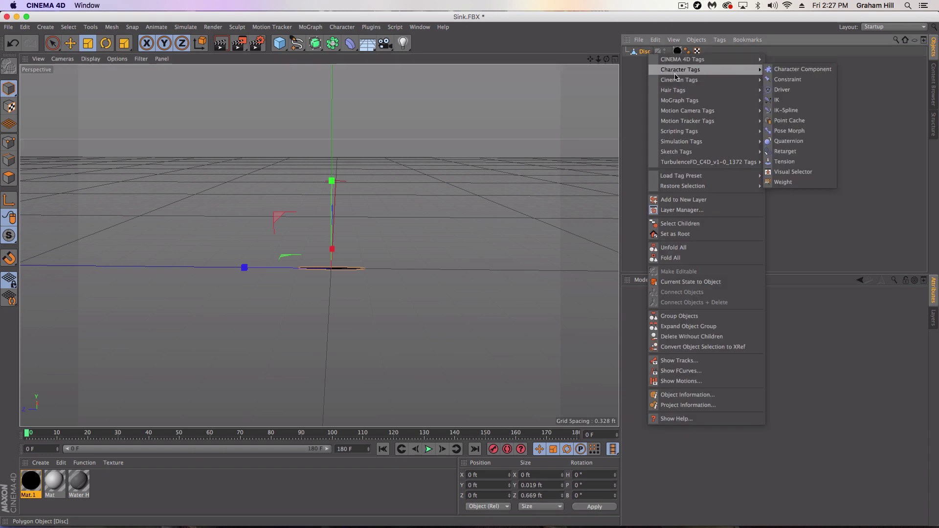
{"action": "left_click", "coordinate": [808, 131]}
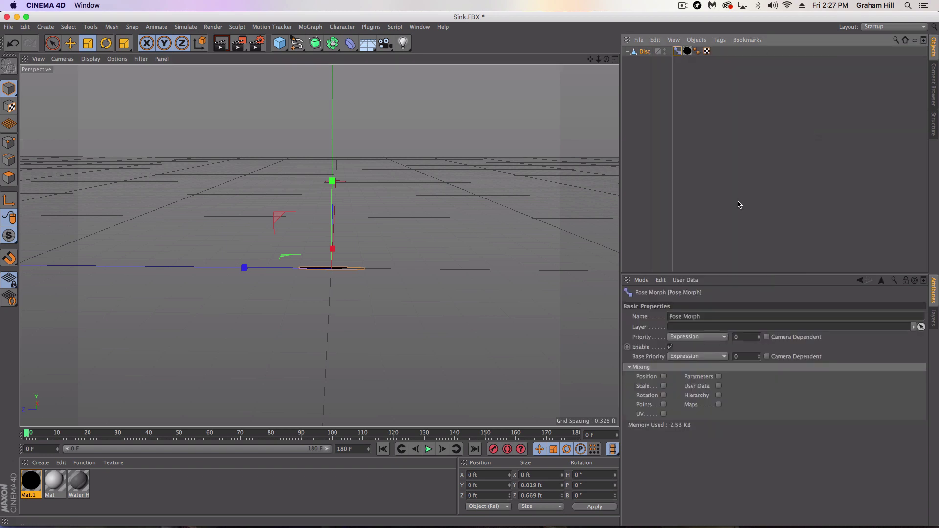
{"action": "left_click", "coordinate": [663, 405]}
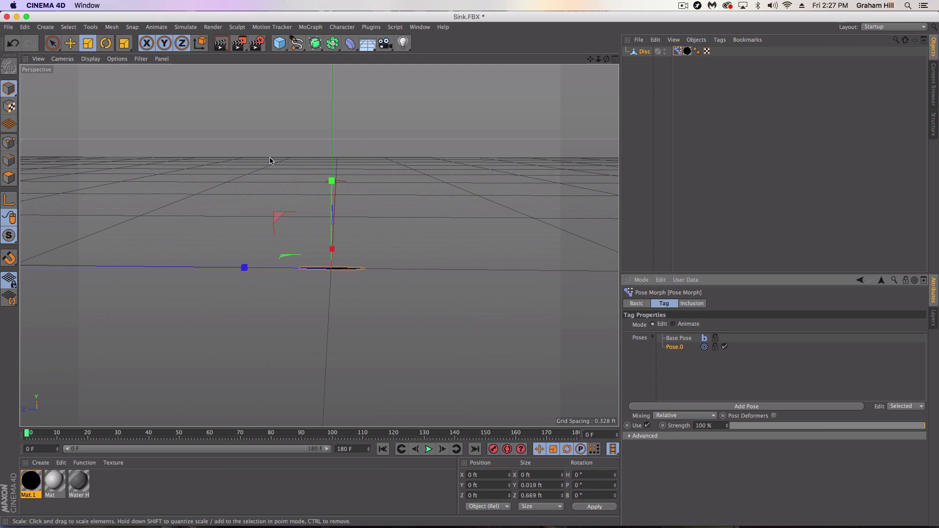
Step: Stretch the disc in Pose.0 to 0.59 ft in Y, then test the blend in Animate mode
{"action": "left_click_drag", "start_coordinate": [332, 181], "coordinate": [332, 73]}
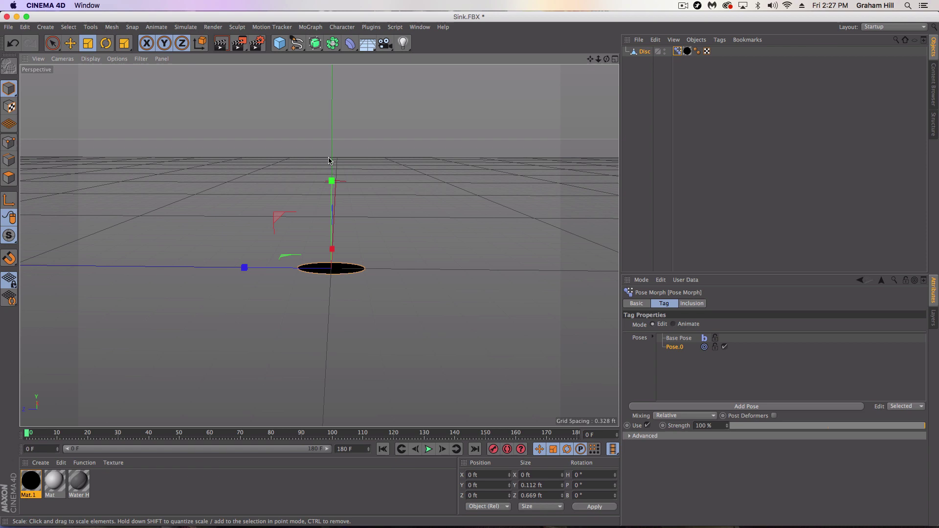
{"action": "left_click_drag", "start_coordinate": [331, 180], "coordinate": [331, 98]}
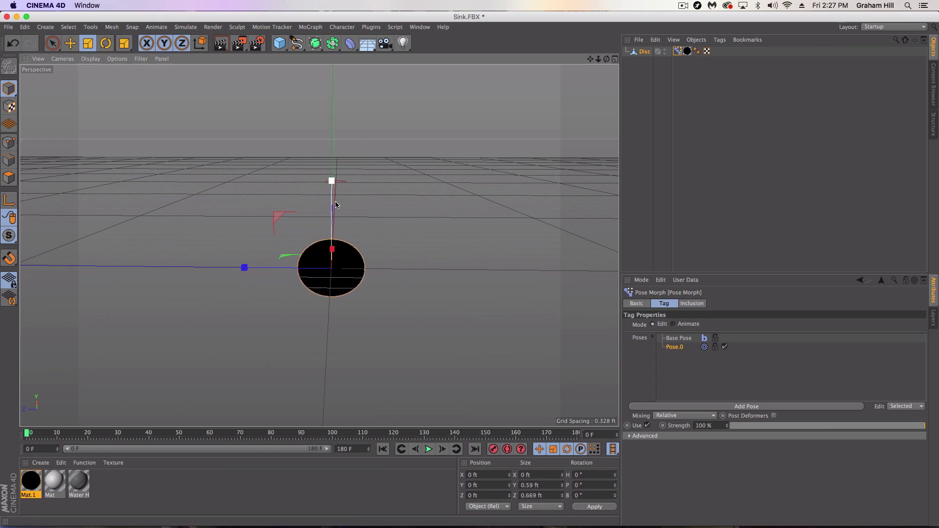
{"action": "left_click", "coordinate": [673, 324]}
{"action": "left_click_drag", "start_coordinate": [781, 361], "coordinate": [717, 344]}
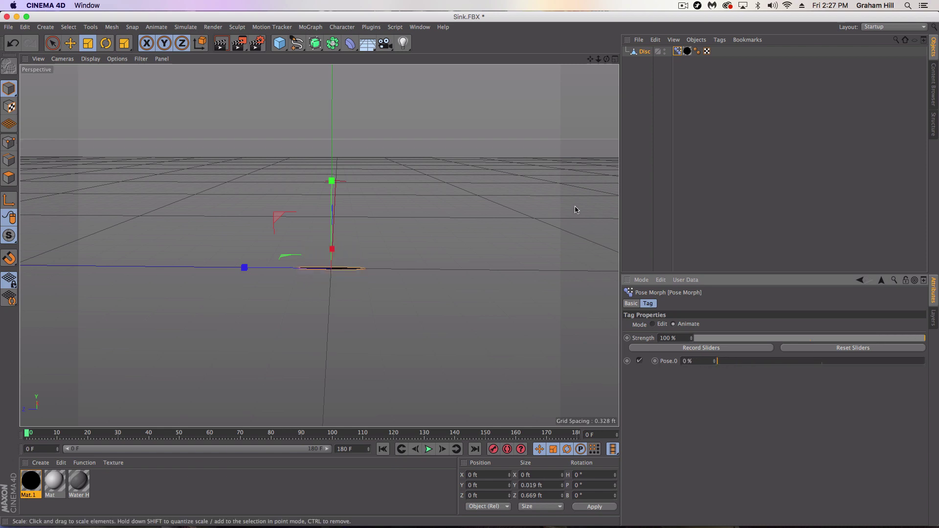
Step: Add a Sound effector and load mouthclip.mp3 without copying it into the project folder
{"action": "left_click", "coordinate": [308, 28]}
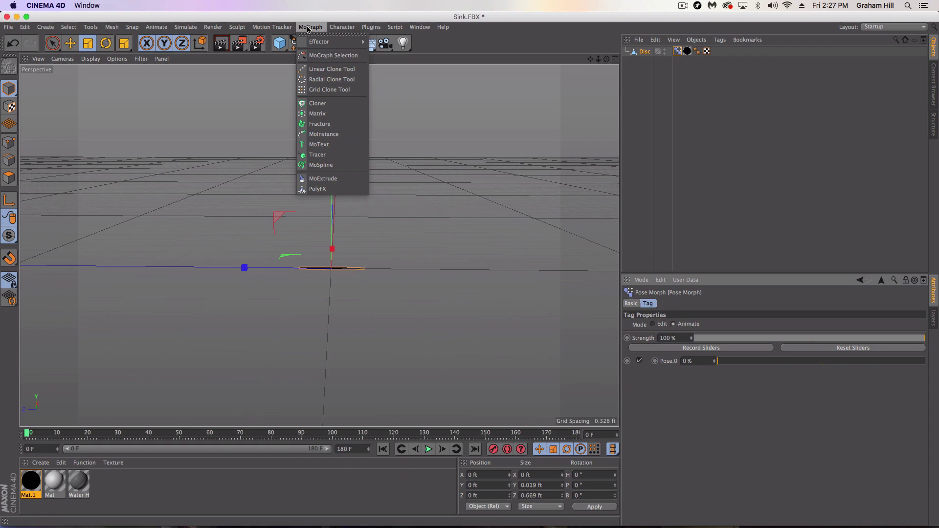
{"action": "mouse_move", "coordinate": [319, 42]}
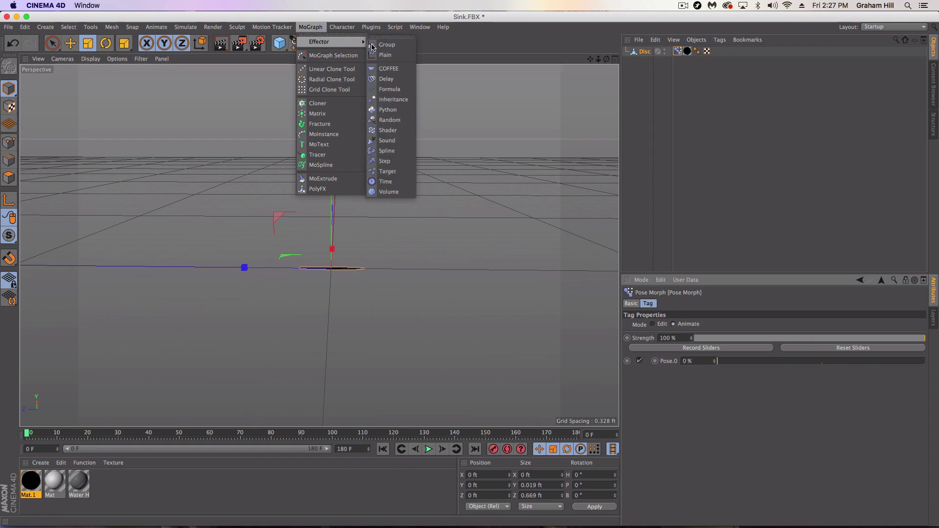
{"action": "left_click", "coordinate": [391, 141]}
{"action": "left_click", "coordinate": [909, 359]}
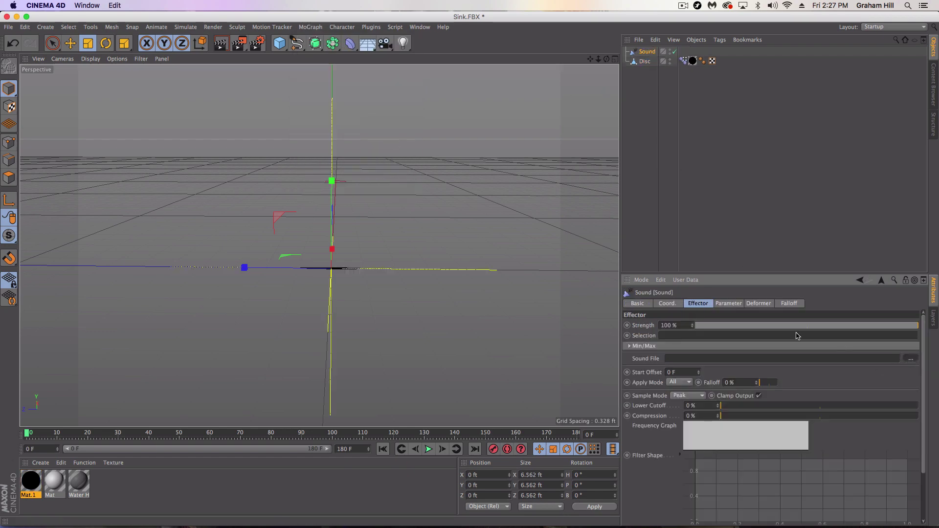
{"action": "scroll", "coordinate": [404, 262], "scroll_direction": "down", "scroll_amount": 5}
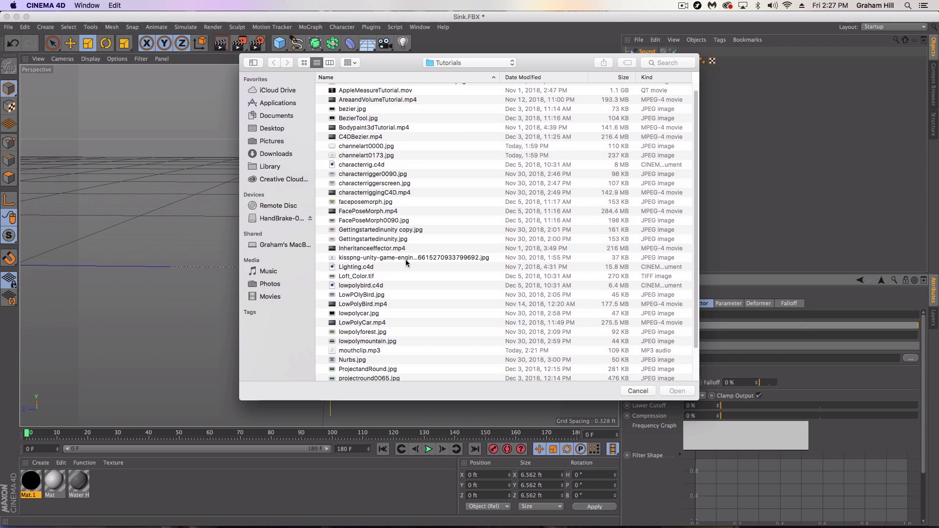
{"action": "left_click", "coordinate": [366, 311]}
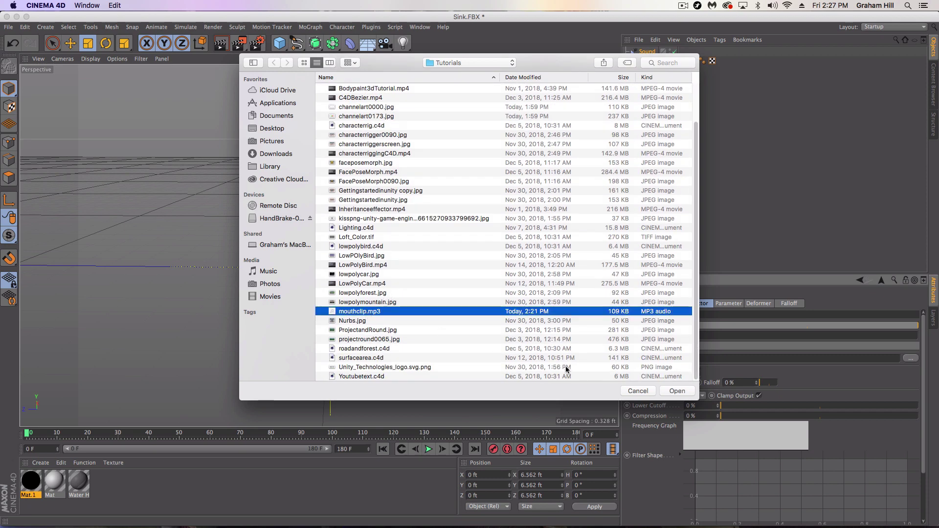
{"action": "left_click", "coordinate": [666, 391]}
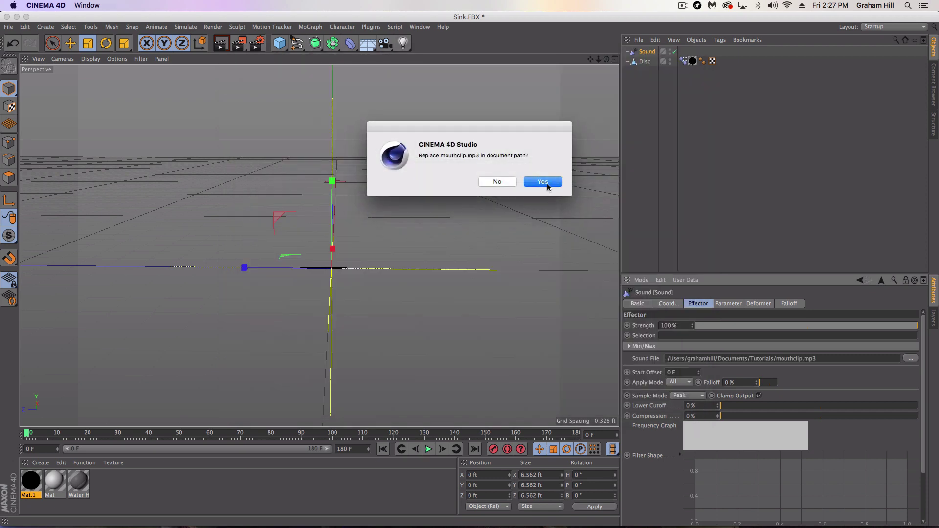
{"action": "left_click", "coordinate": [508, 182]}
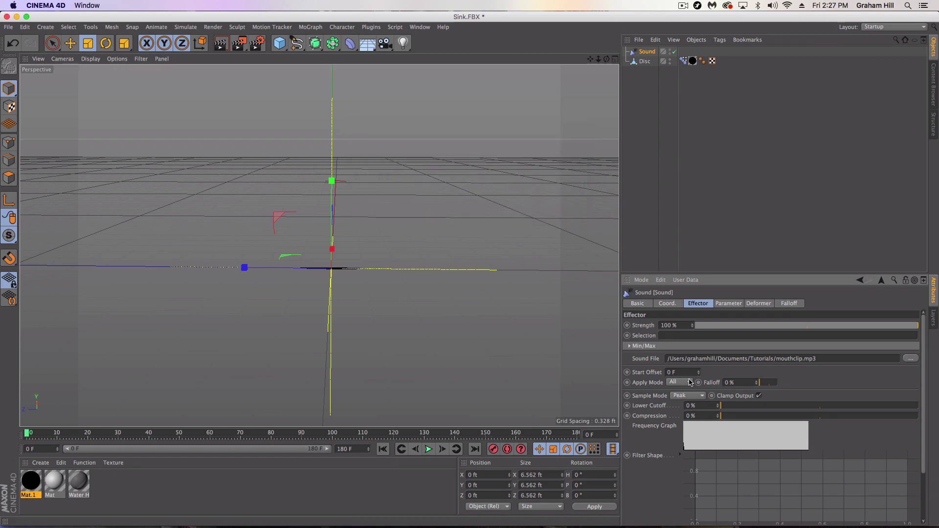
Step: Preview the audio playback, stop and rewind to frame 0, then review the Effector settings
{"action": "left_click", "coordinate": [429, 448]}
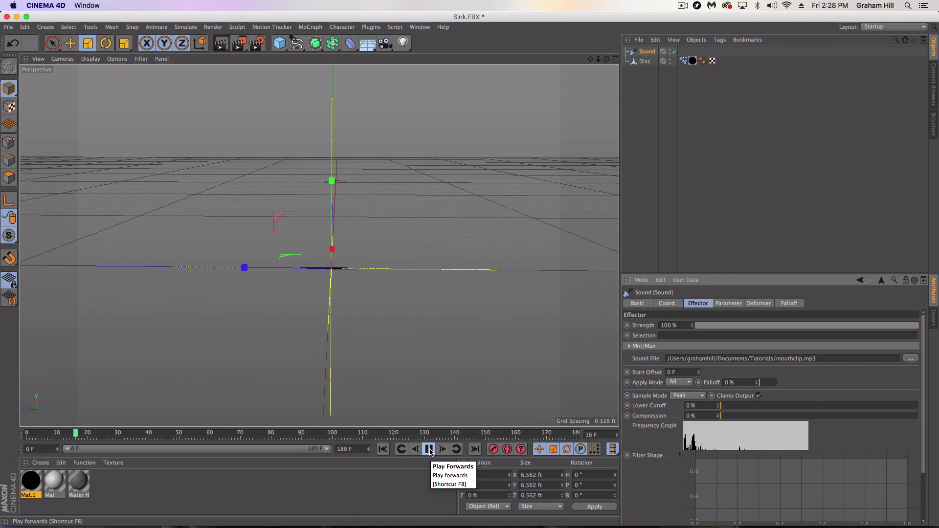
{"action": "left_click", "coordinate": [429, 450]}
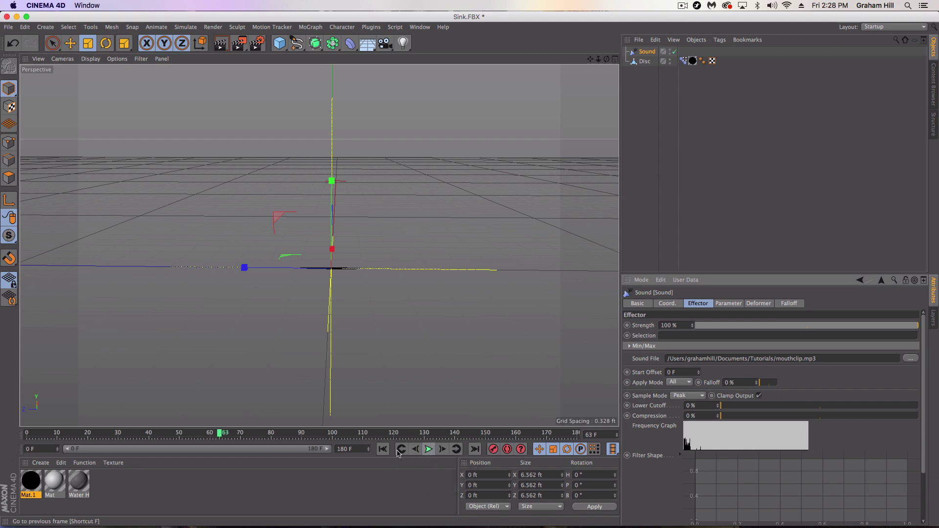
{"action": "left_click", "coordinate": [386, 452]}
{"action": "scroll", "coordinate": [651, 446], "scroll_direction": "down", "scroll_amount": 3}
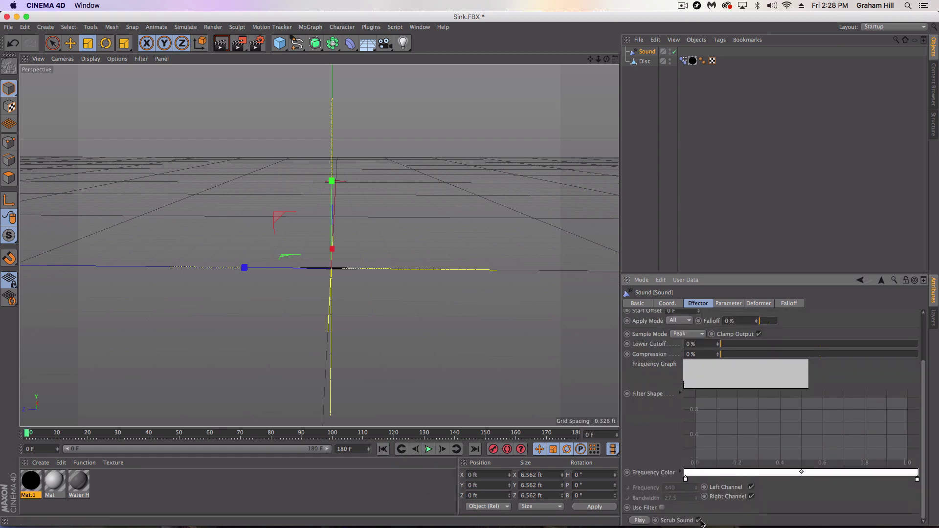
{"action": "scroll", "coordinate": [628, 471], "scroll_direction": "up", "scroll_amount": 3}
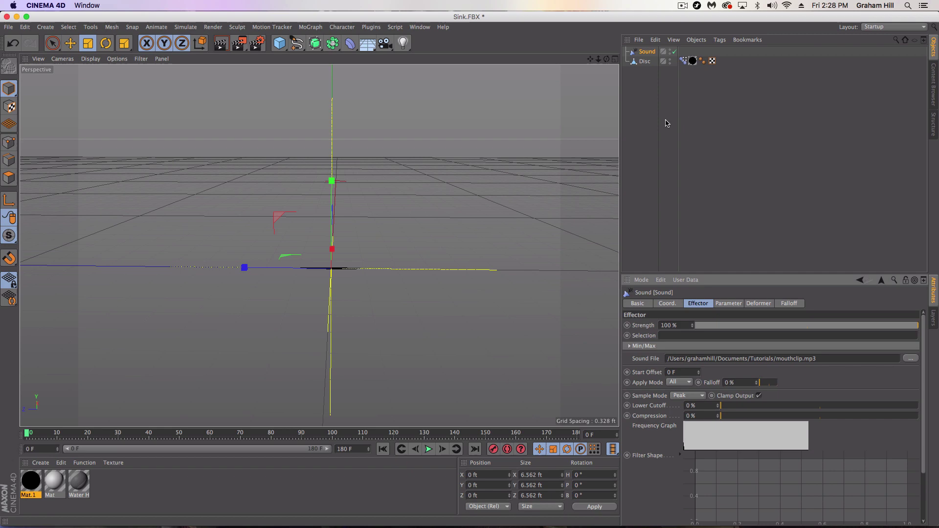
Step: Add an XPresso tag to the Disc and move the XPresso Editor window left
{"action": "left_click", "coordinate": [643, 61]}
{"action": "right_click", "coordinate": [646, 62]}
{"action": "mouse_move", "coordinate": [698, 73]}
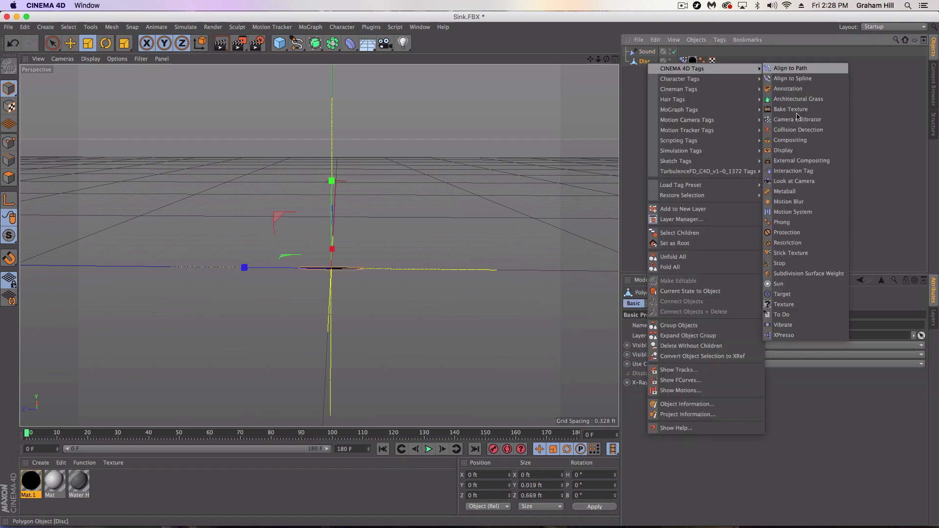
{"action": "left_click", "coordinate": [788, 336]}
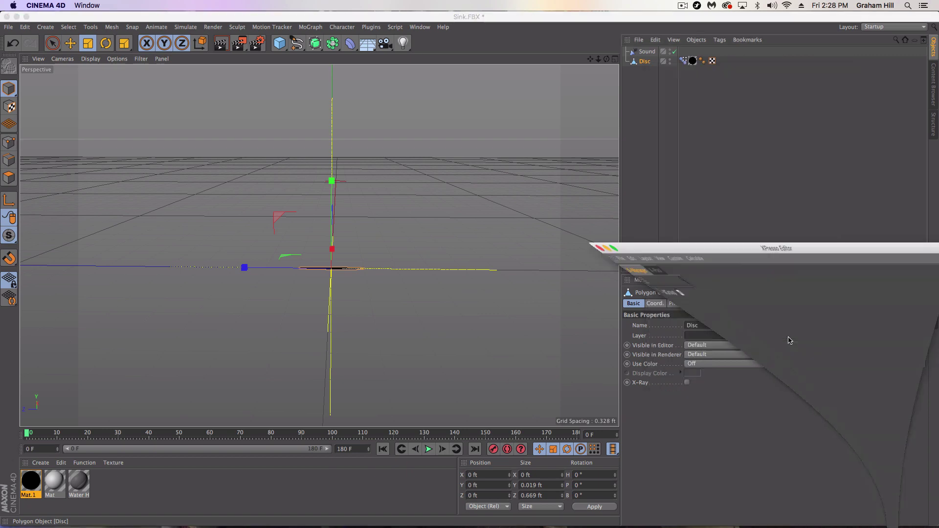
{"action": "left_click_drag", "start_coordinate": [634, 89], "coordinate": [394, 98]}
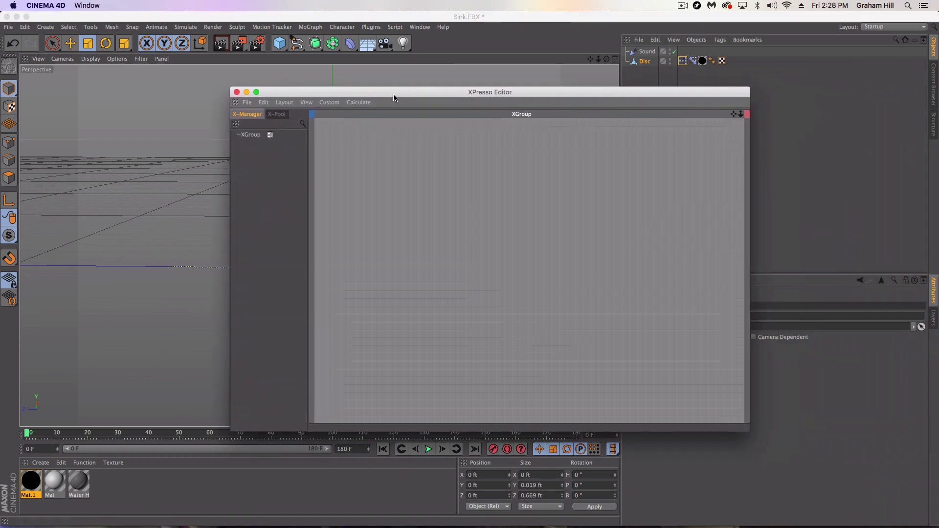
{"action": "left_click_drag", "start_coordinate": [388, 94], "coordinate": [305, 156]}
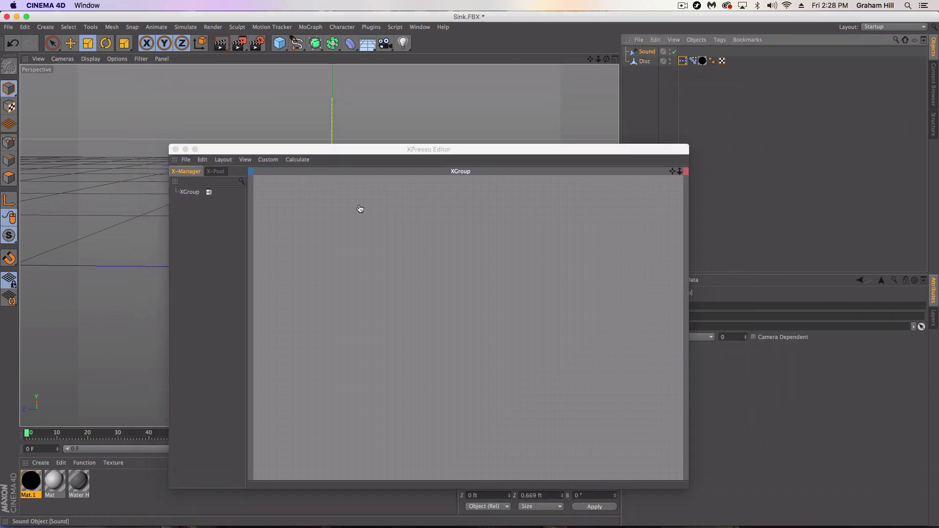
Step: Drop the Sound effector into the XGroup as a node with an Object output port
{"action": "left_click_drag", "start_coordinate": [360, 209], "coordinate": [370, 264]}
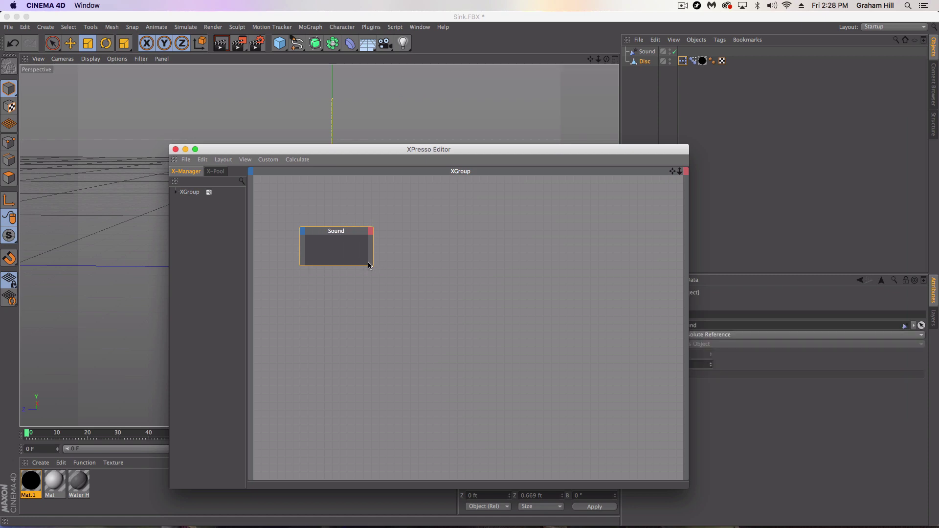
{"action": "left_click", "coordinate": [371, 235]}
{"action": "mouse_move", "coordinate": [383, 239]}
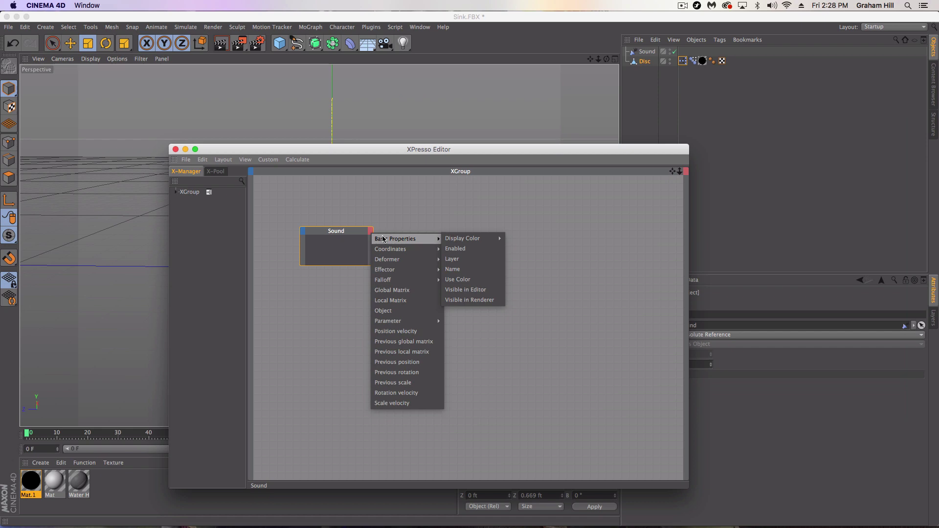
{"action": "left_click", "coordinate": [383, 311]}
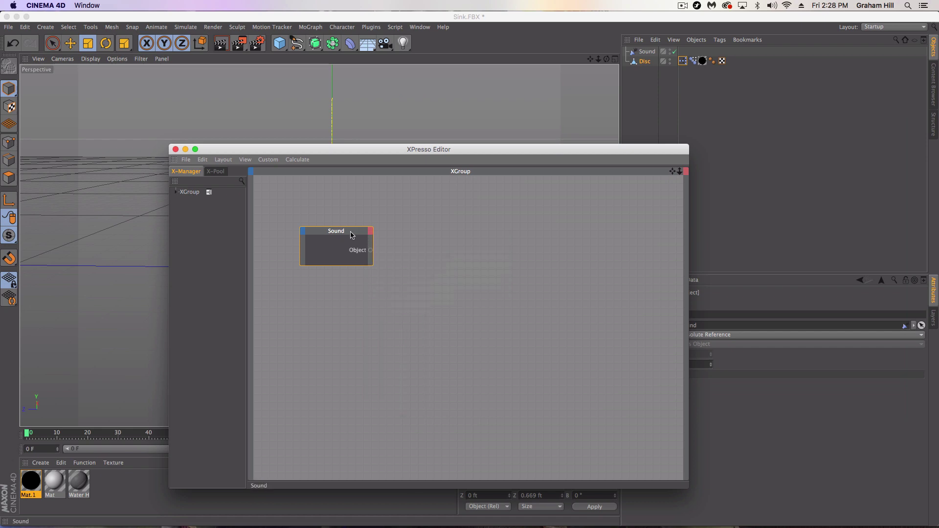
{"action": "left_click_drag", "start_coordinate": [351, 234], "coordinate": [332, 235]}
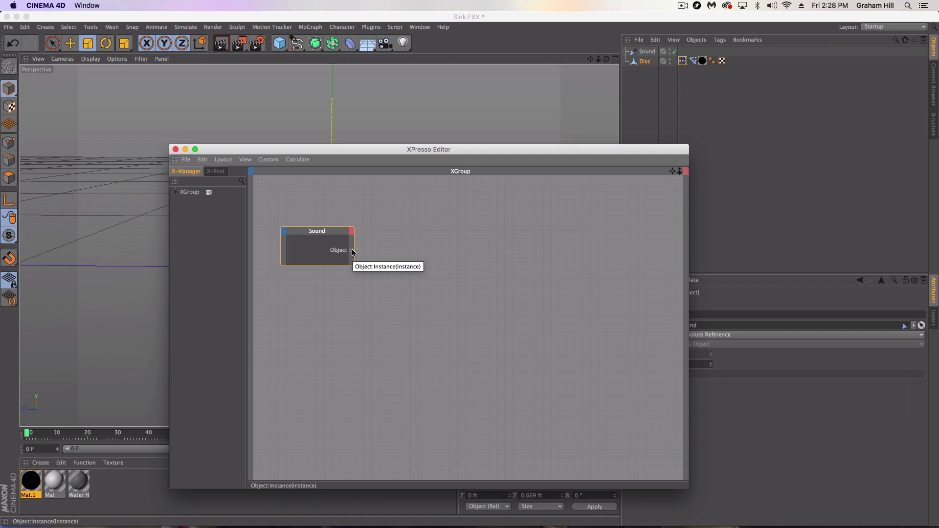
Step: Add a MoGraph Sample node to the XPresso graph and position it beside the Sound node
{"action": "right_click", "coordinate": [396, 229]}
{"action": "mouse_move", "coordinate": [411, 234]}
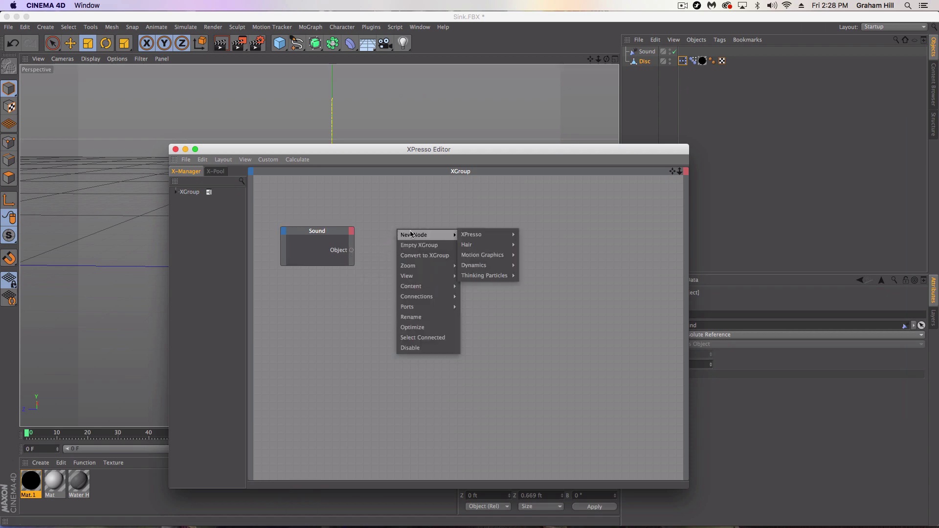
{"action": "mouse_move", "coordinate": [484, 255]}
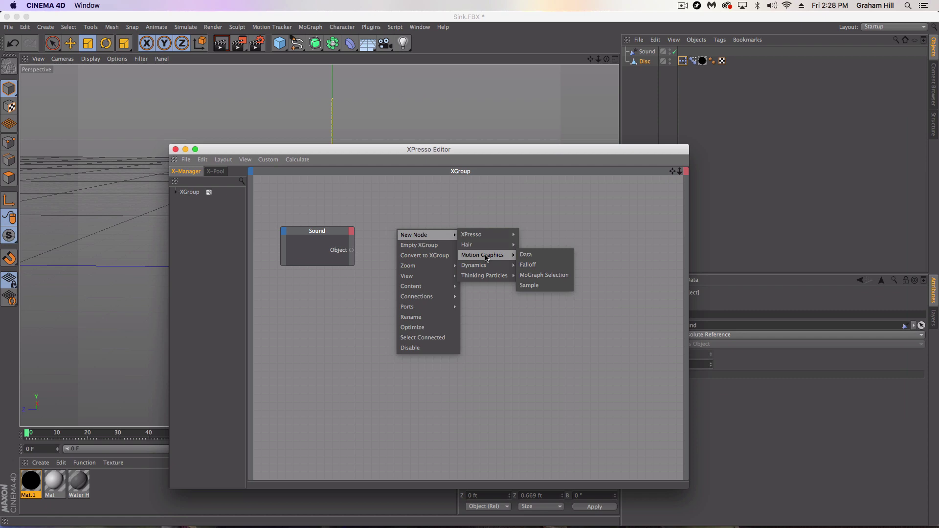
{"action": "left_click", "coordinate": [534, 284]}
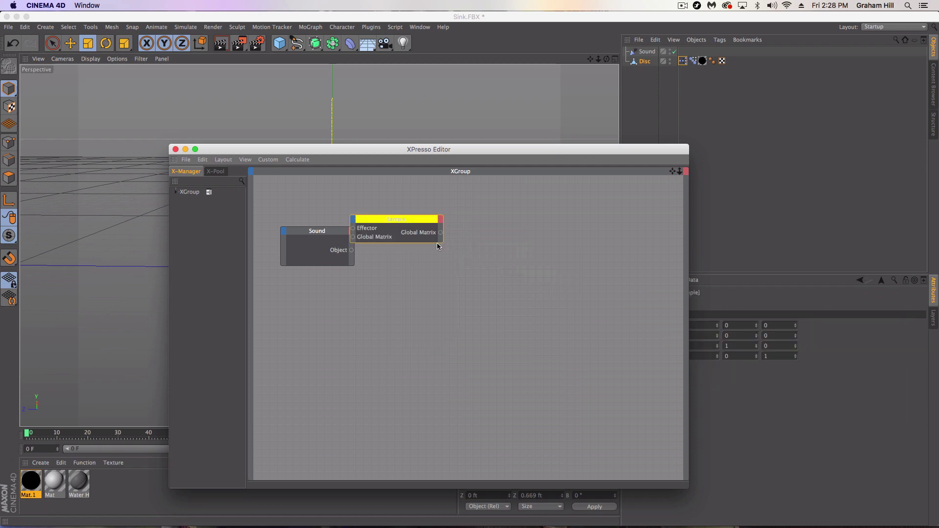
{"action": "left_click_drag", "start_coordinate": [442, 241], "coordinate": [484, 256]}
{"action": "left_click_drag", "start_coordinate": [411, 218], "coordinate": [438, 234]}
{"action": "left_click", "coordinate": [430, 280]}
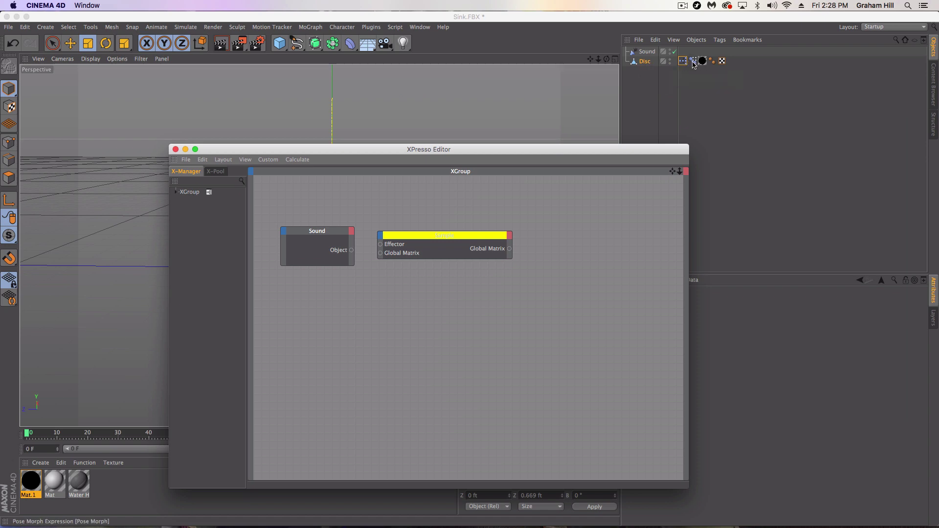
Step: Bring in the Pose Morph tag, wire Sound's Object to Sample's Effector, and add a Strength output
{"action": "left_click_drag", "start_coordinate": [693, 63], "coordinate": [580, 296]}
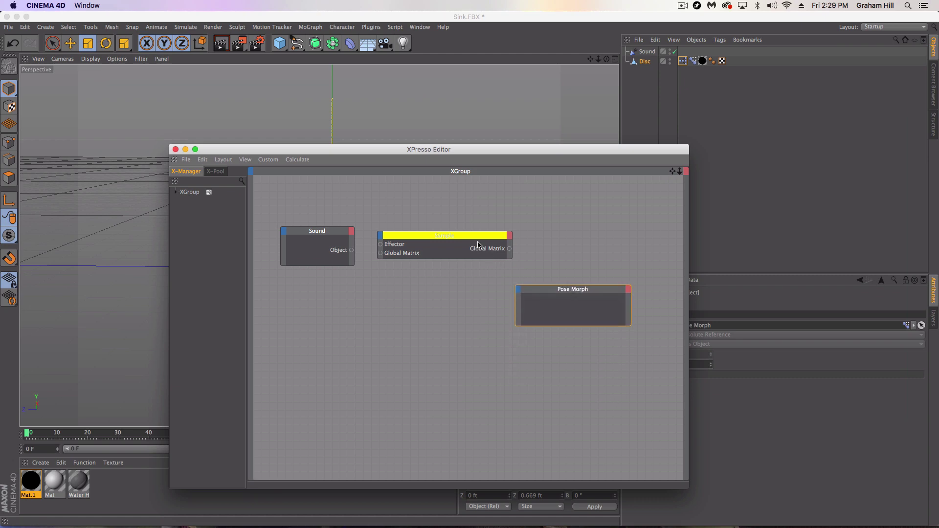
{"action": "left_click", "coordinate": [456, 255]}
{"action": "left_click", "coordinate": [444, 281]}
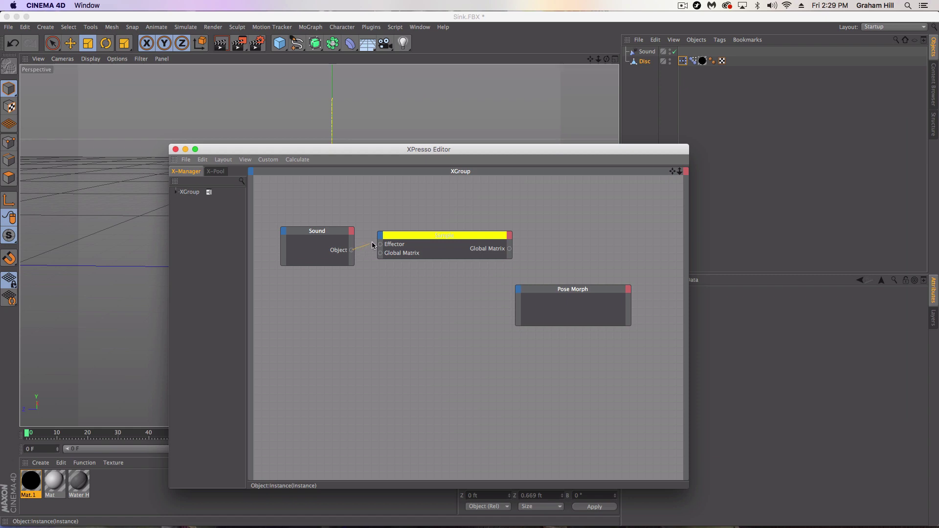
{"action": "left_click_drag", "start_coordinate": [379, 246], "coordinate": [381, 244]}
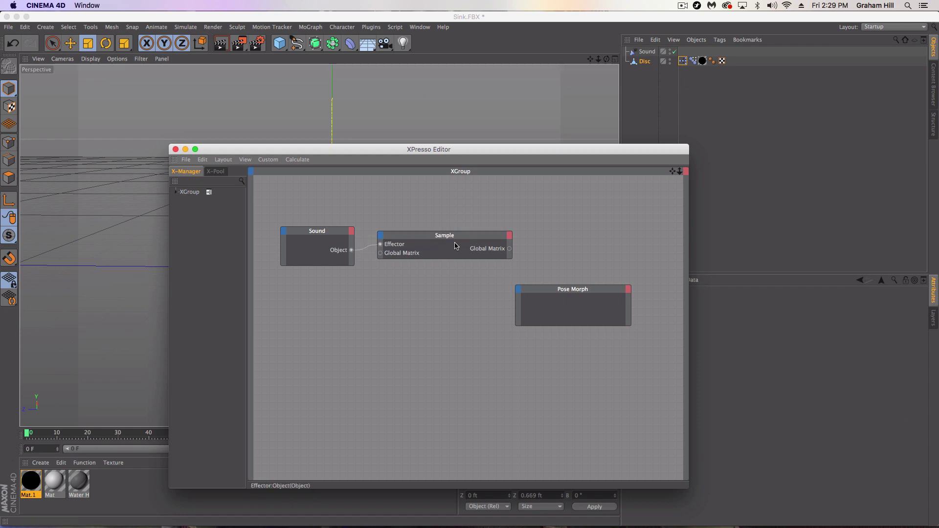
{"action": "left_click", "coordinate": [510, 238]}
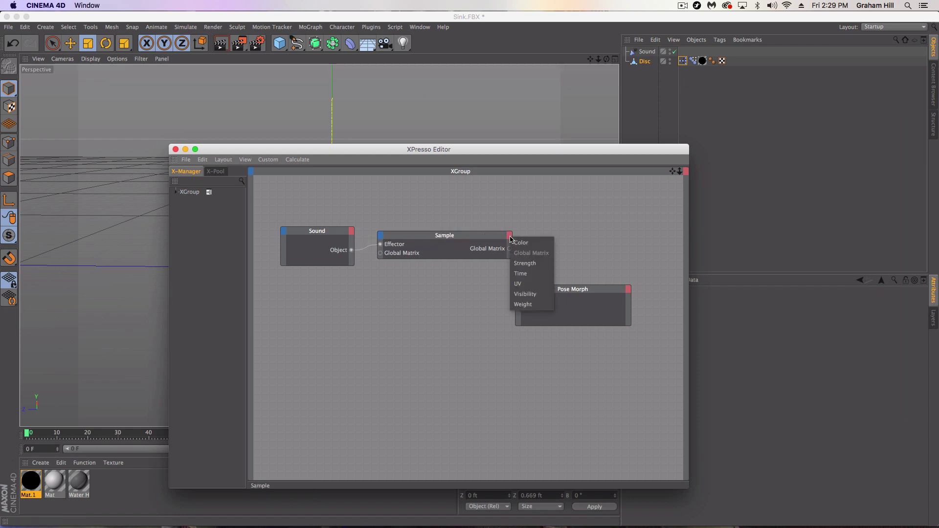
{"action": "left_click", "coordinate": [527, 264]}
Step: Give the Pose Morph node a Pose.0 Strength input and connect Sample's Strength to it
{"action": "left_click_drag", "start_coordinate": [535, 290], "coordinate": [539, 315]}
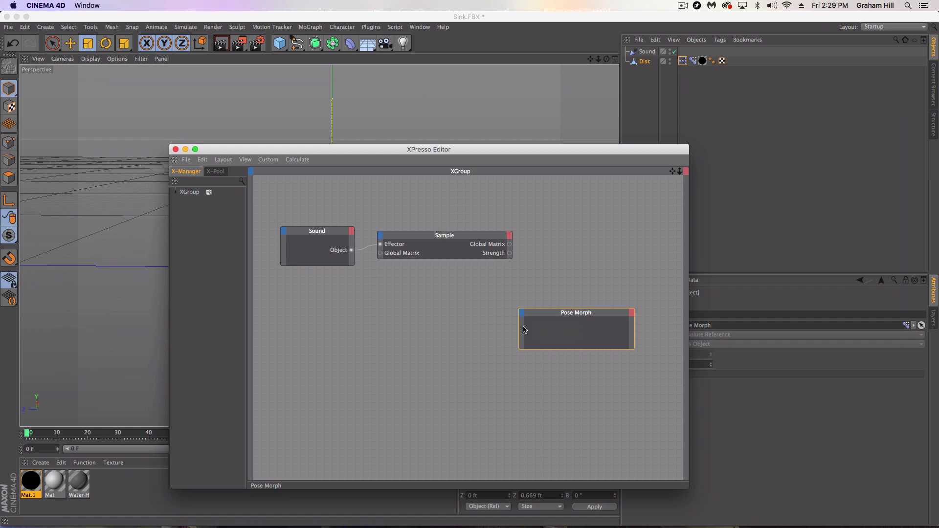
{"action": "left_click", "coordinate": [523, 316]}
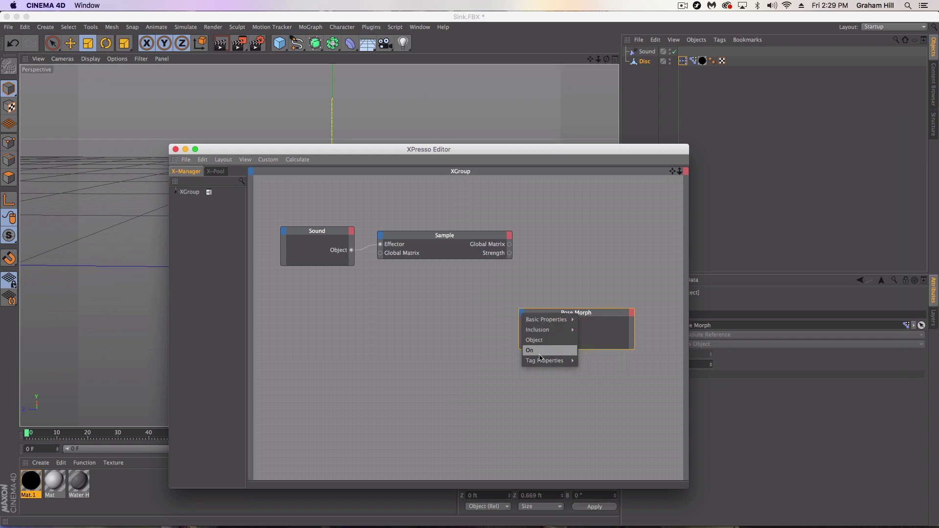
{"action": "mouse_move", "coordinate": [541, 363]}
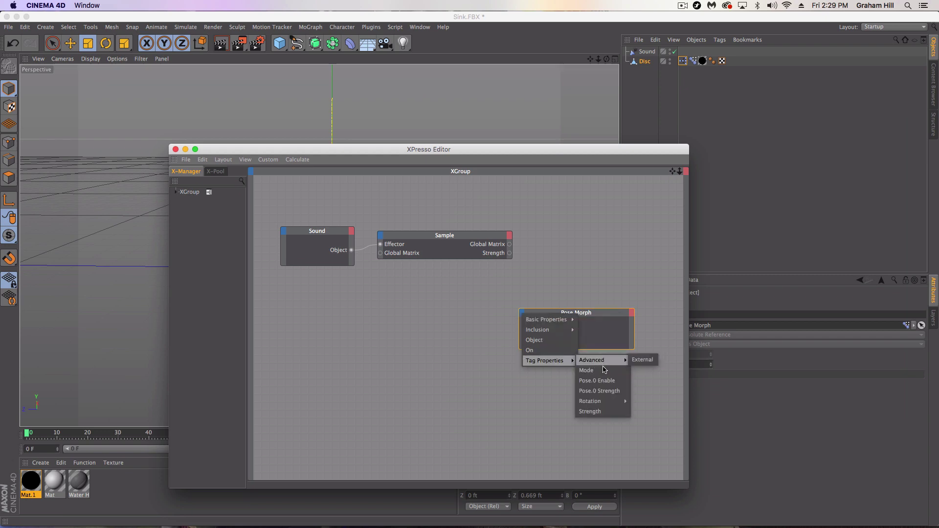
{"action": "left_click", "coordinate": [600, 391]}
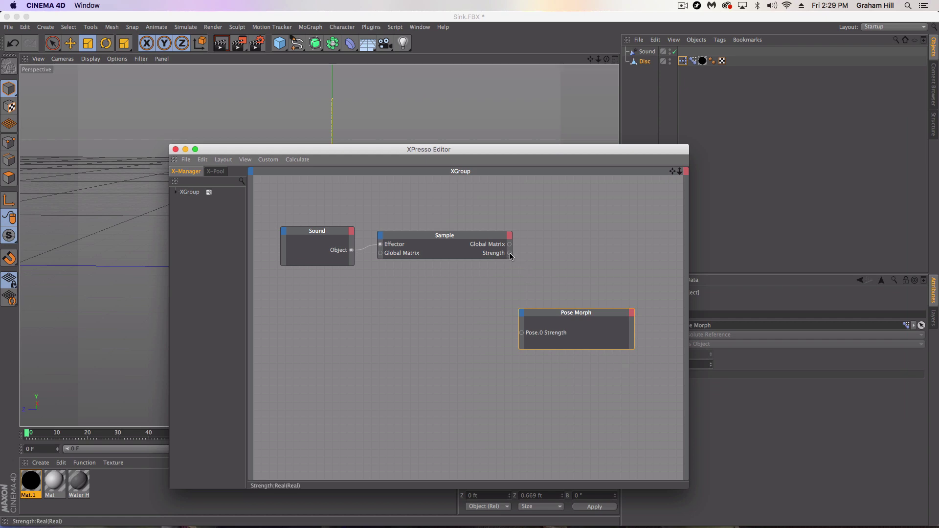
{"action": "left_click_drag", "start_coordinate": [503, 287], "coordinate": [521, 333]}
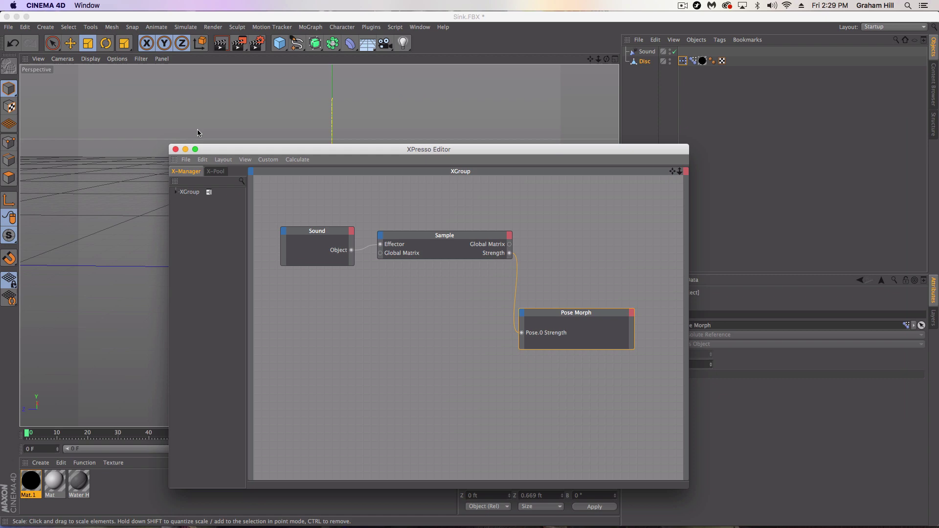
Step: Minimize the XPresso editor, play and scrub the timeline to watch the mouth sync, then rewind to frame 0
{"action": "left_click", "coordinate": [184, 150]}
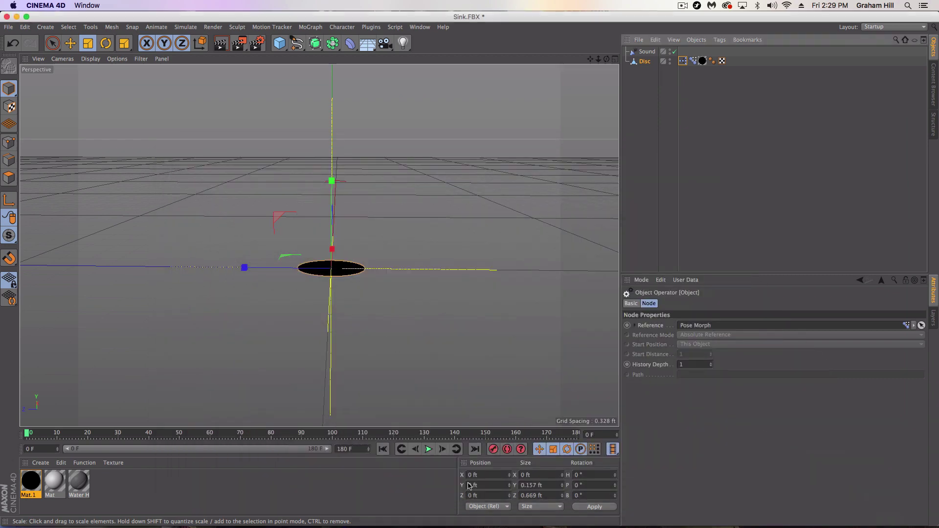
{"action": "left_click", "coordinate": [428, 449]}
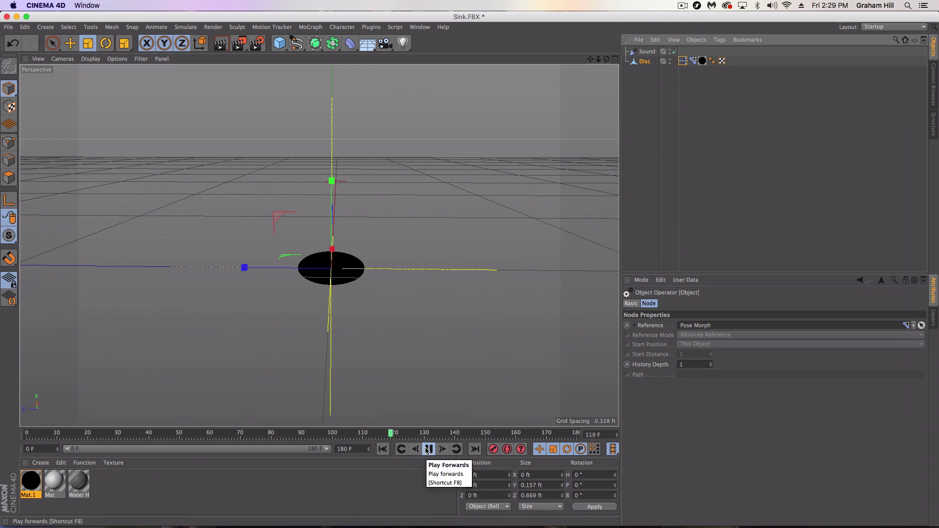
{"action": "left_click", "coordinate": [428, 449]}
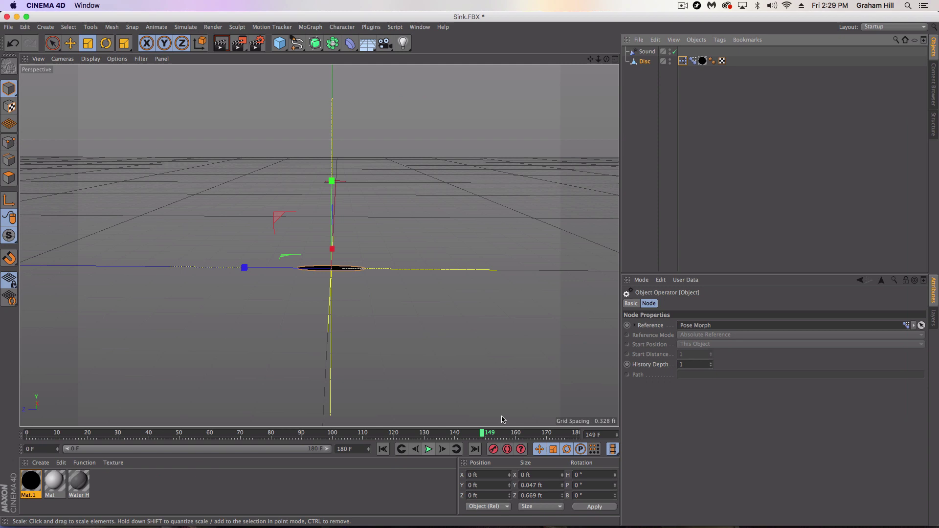
{"action": "left_click_drag", "start_coordinate": [483, 434], "coordinate": [341, 427]}
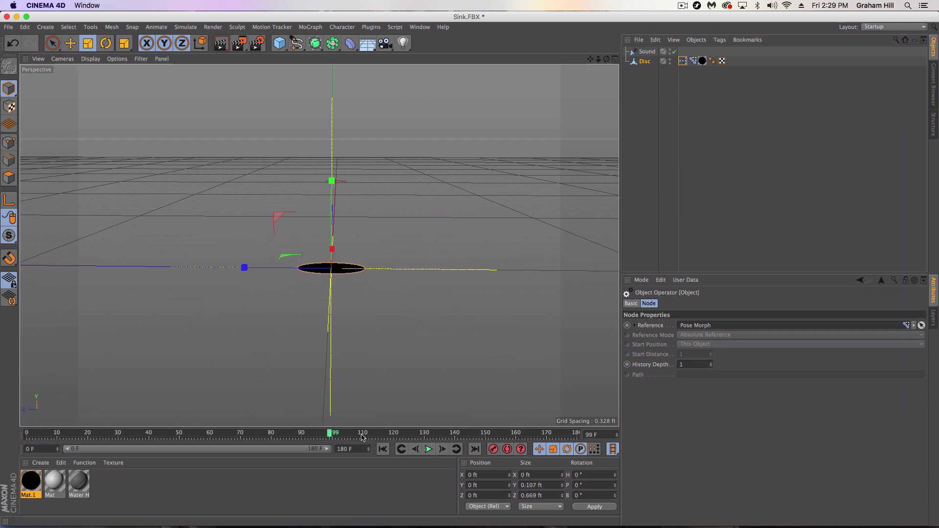
{"action": "left_click", "coordinate": [382, 449]}
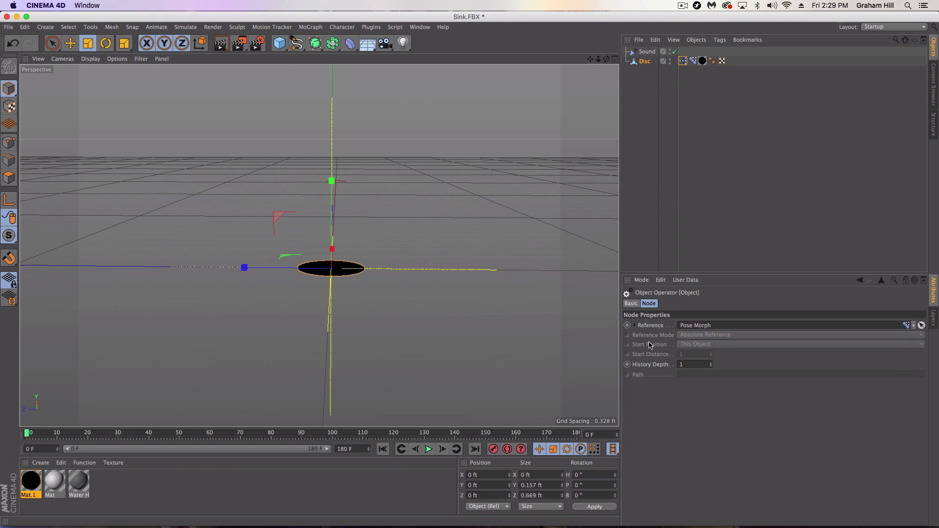
{"action": "left_click", "coordinate": [693, 60]}
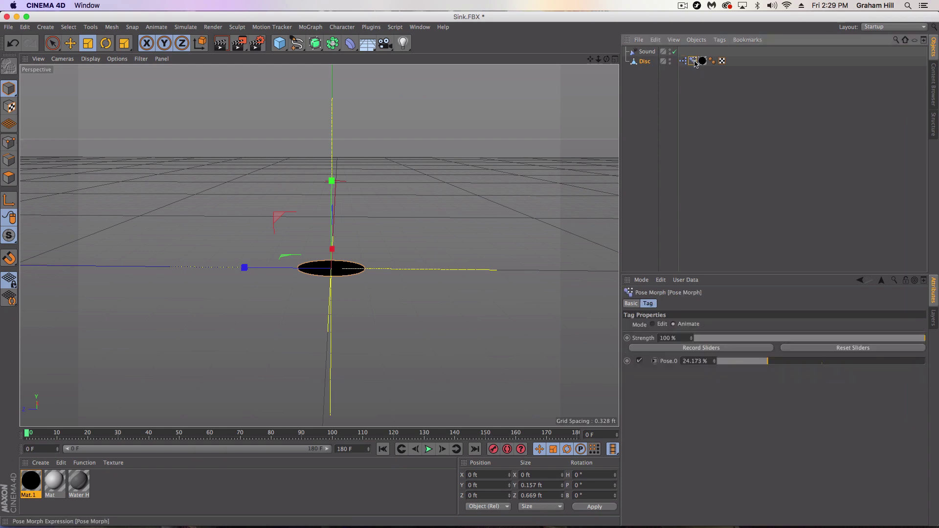
{"action": "left_click", "coordinate": [653, 325]}
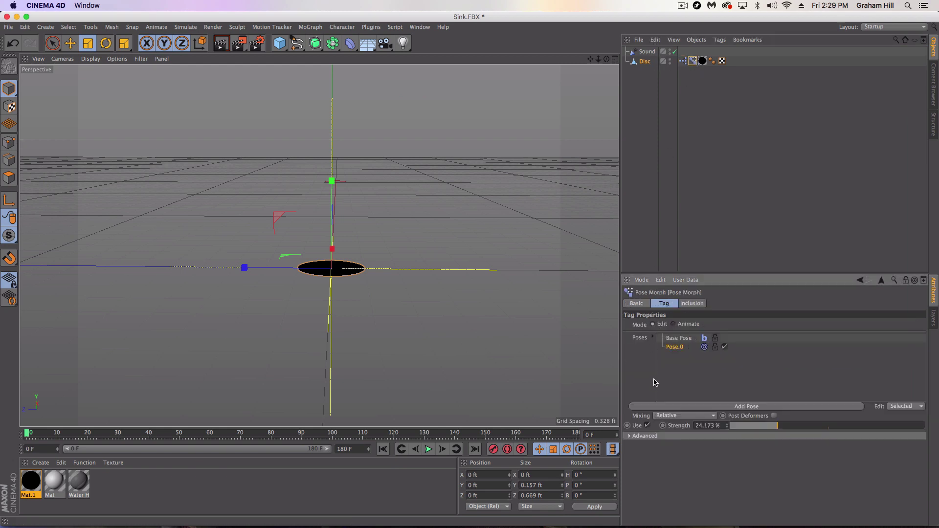
{"action": "left_click", "coordinate": [680, 406]}
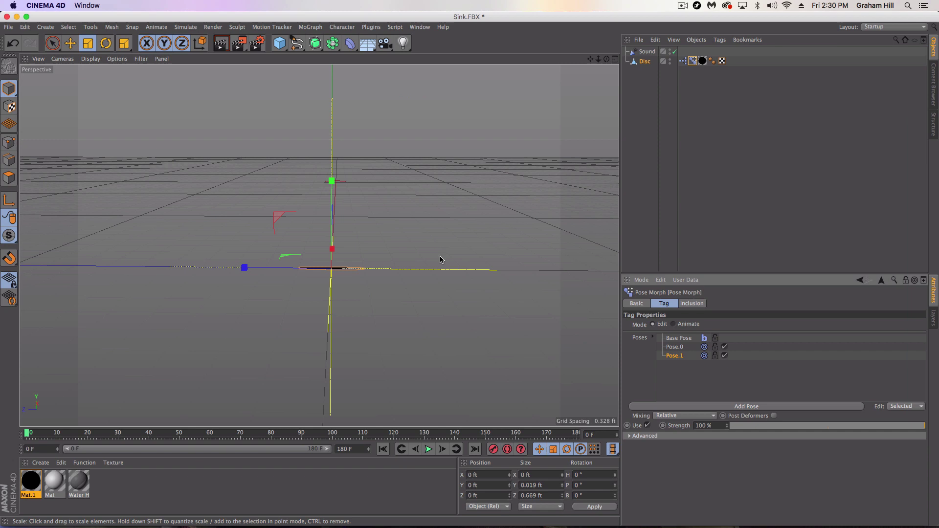
{"action": "left_click_drag", "start_coordinate": [252, 267], "coordinate": [313, 279]}
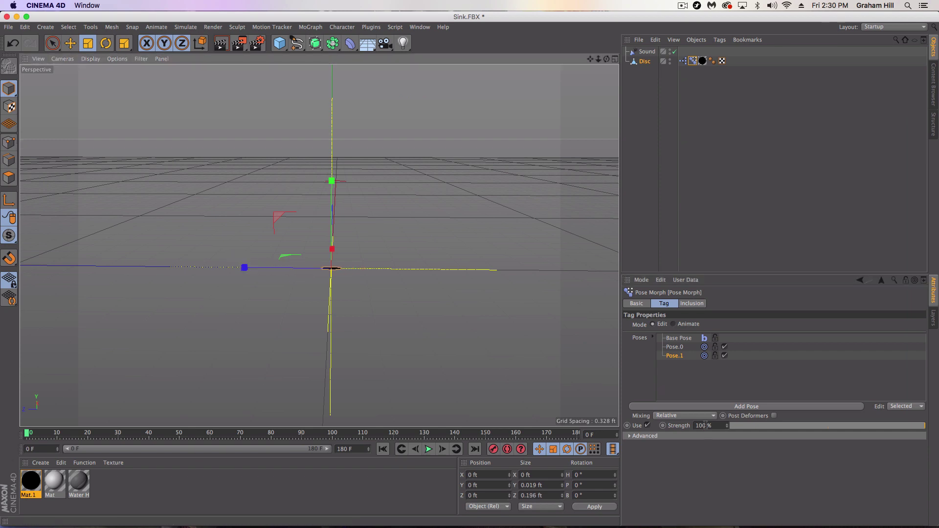
{"action": "left_click", "coordinate": [429, 450]}
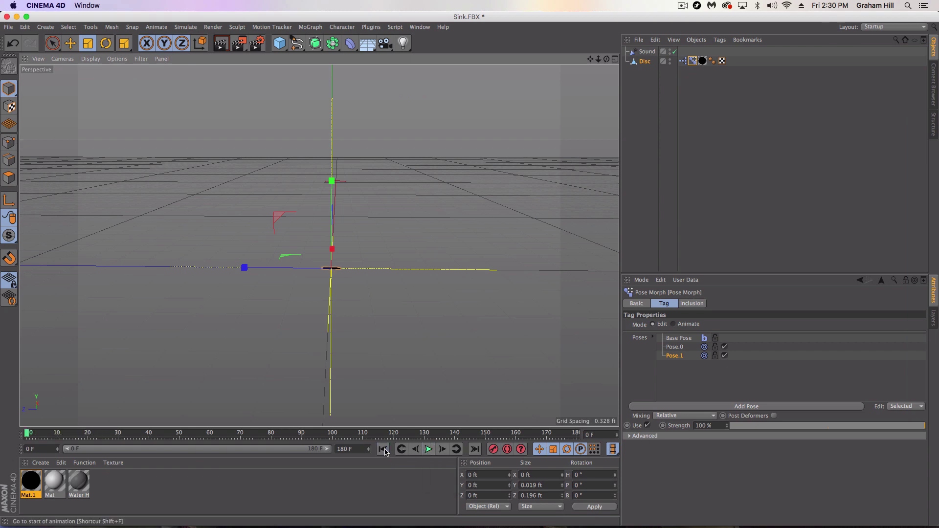
{"action": "left_click", "coordinate": [428, 449]}
{"action": "left_click", "coordinate": [428, 450]}
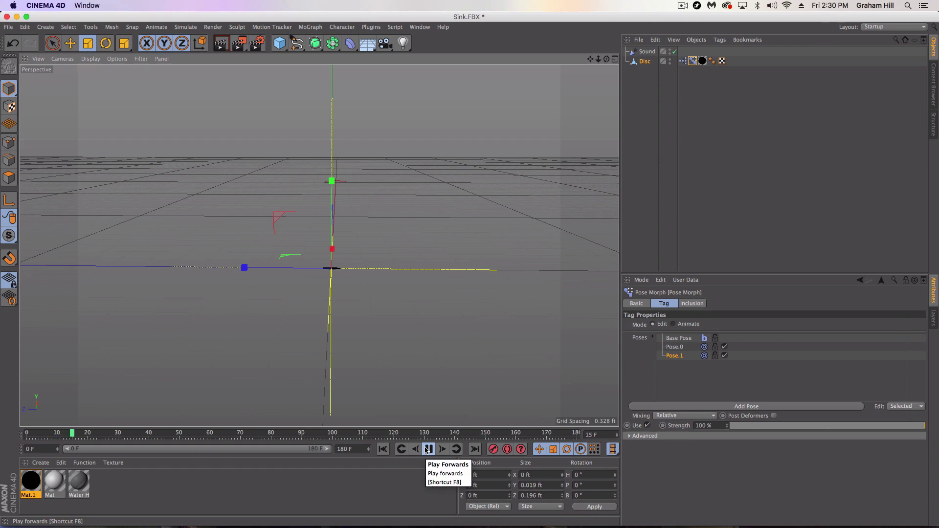
{"action": "left_click", "coordinate": [428, 449]}
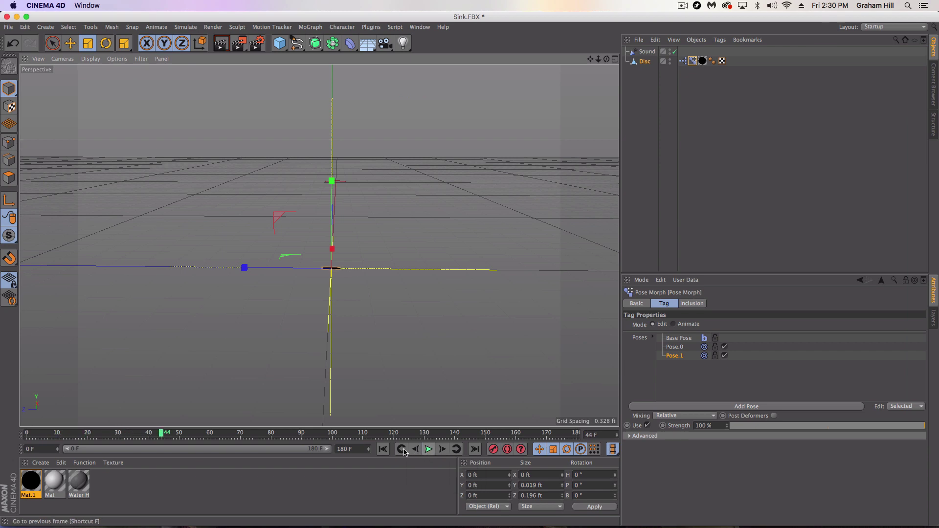
{"action": "left_click", "coordinate": [384, 450]}
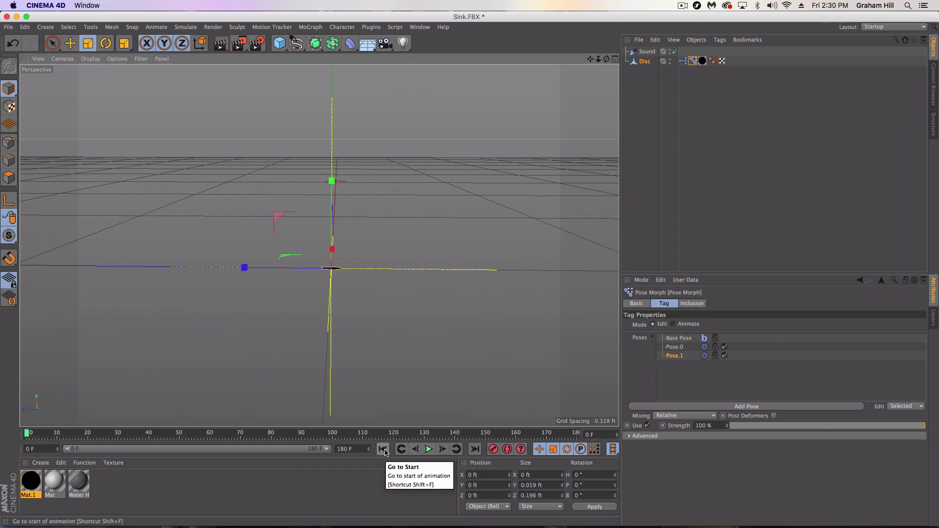
{"action": "key", "text": "super+z"}
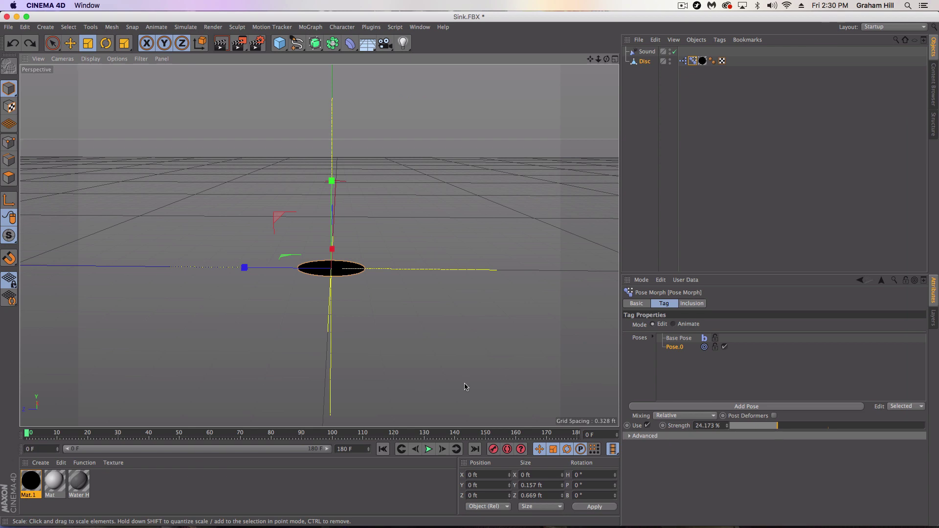
Step: Play, stop and rewind, then replay the animation through frame 180 to watch the mouth react
{"action": "left_click", "coordinate": [427, 450]}
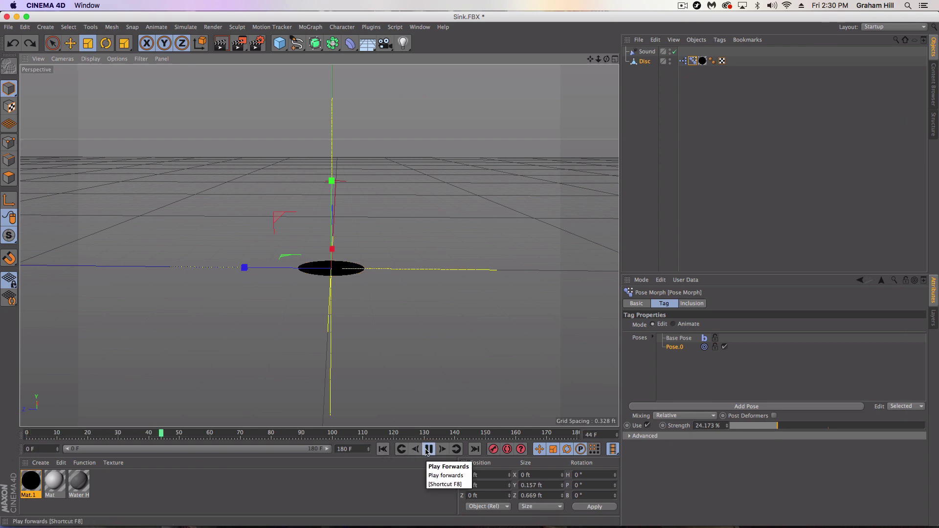
{"action": "left_click", "coordinate": [428, 450]}
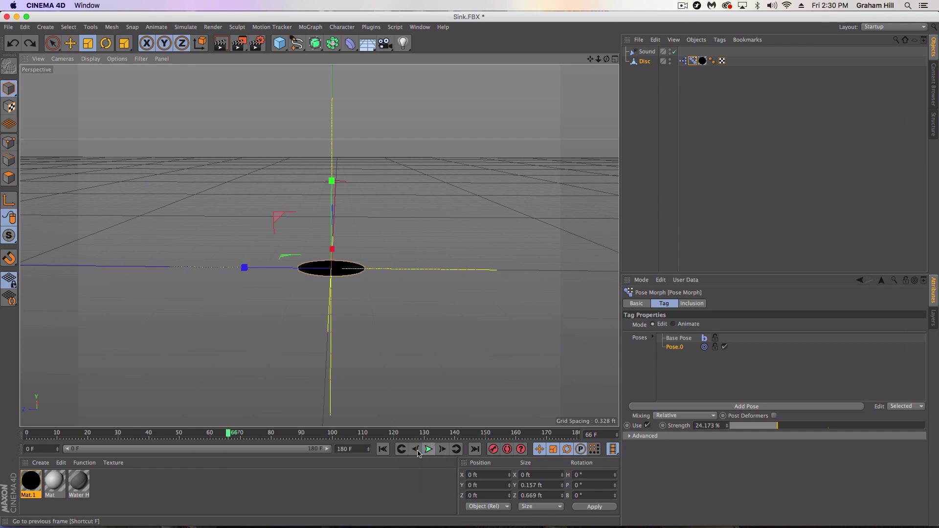
{"action": "left_click", "coordinate": [383, 450]}
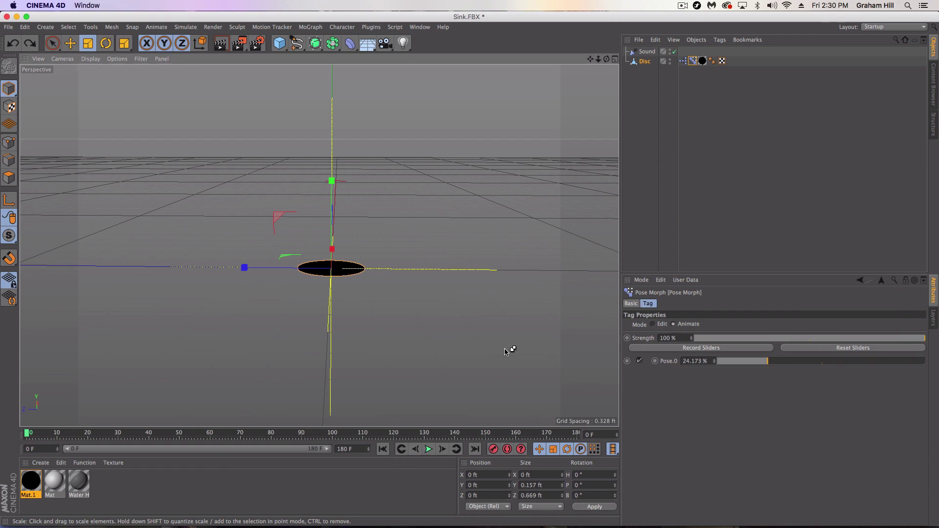
{"action": "left_click", "coordinate": [428, 449]}
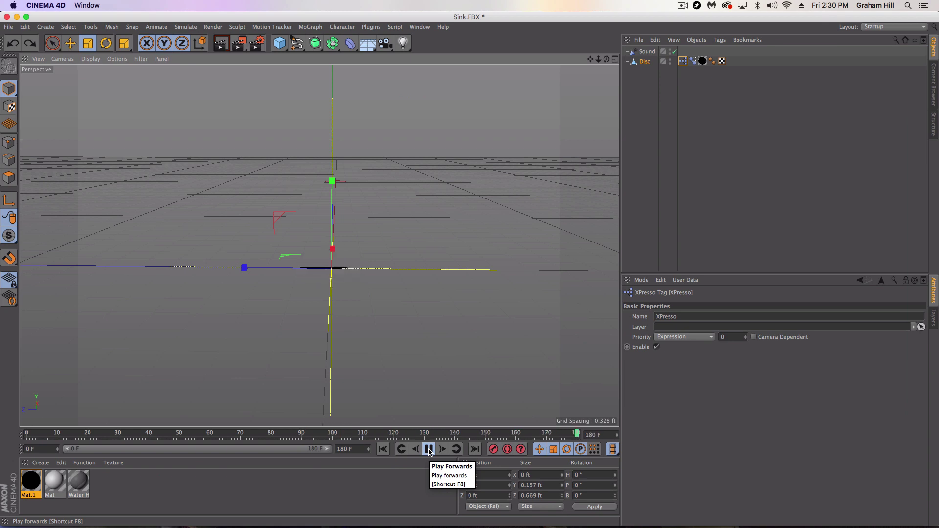
Step: Add a Sphere (deleting an accidental disc), shrink it to head size and raise it slightly
{"action": "left_click", "coordinate": [280, 43]}
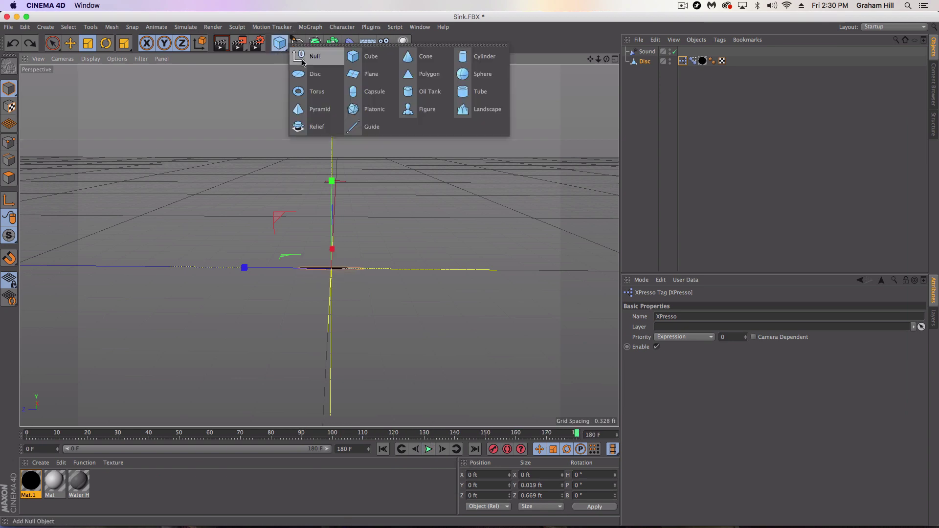
{"action": "left_click", "coordinate": [313, 74]}
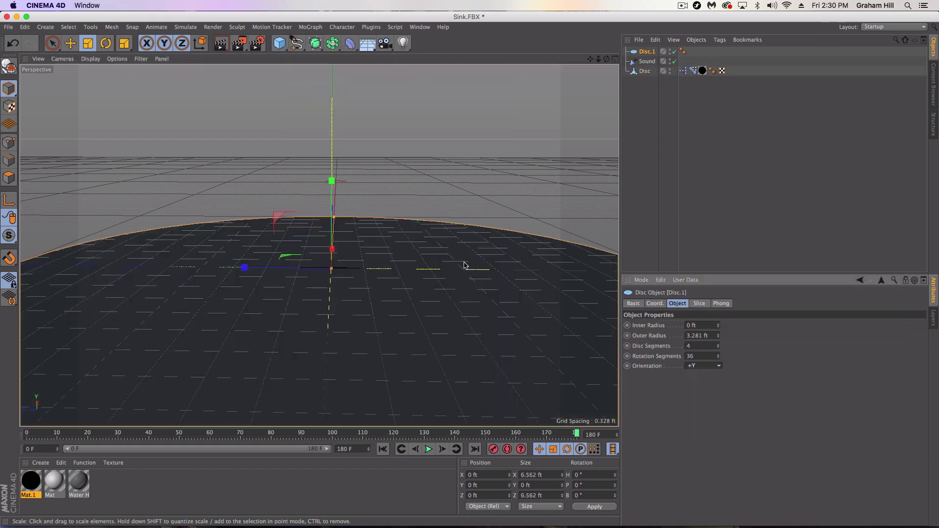
{"action": "key", "text": "Delete"}
{"action": "left_click", "coordinate": [279, 43]}
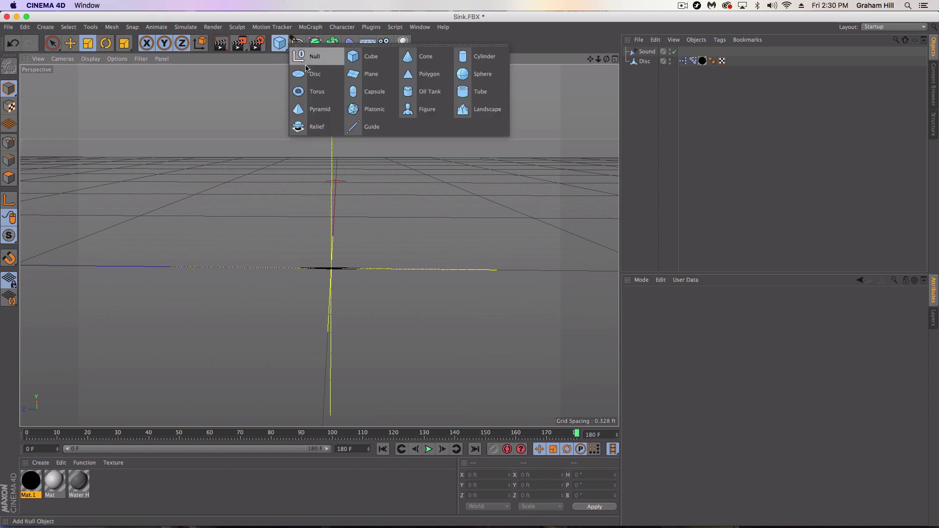
{"action": "left_click", "coordinate": [463, 74]}
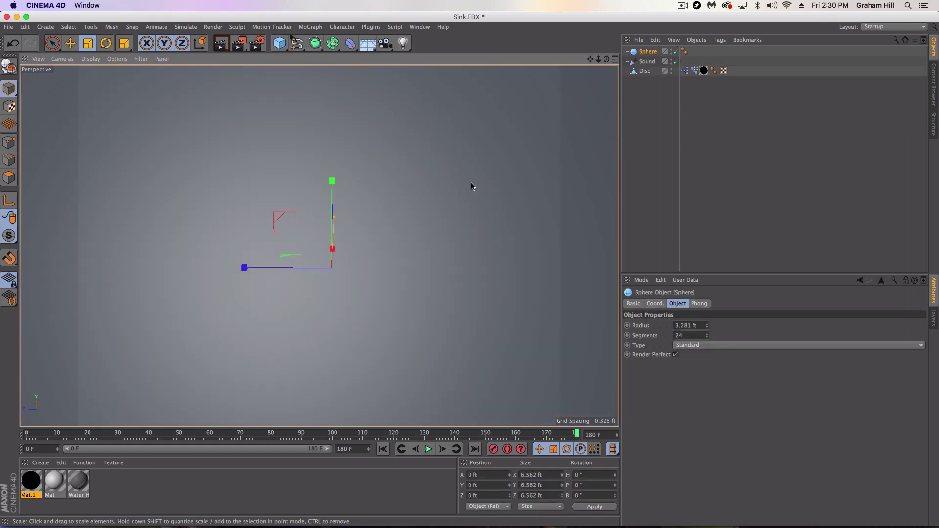
{"action": "left_click_drag", "start_coordinate": [472, 185], "coordinate": [74, 214]}
{"action": "key", "text": "e"}
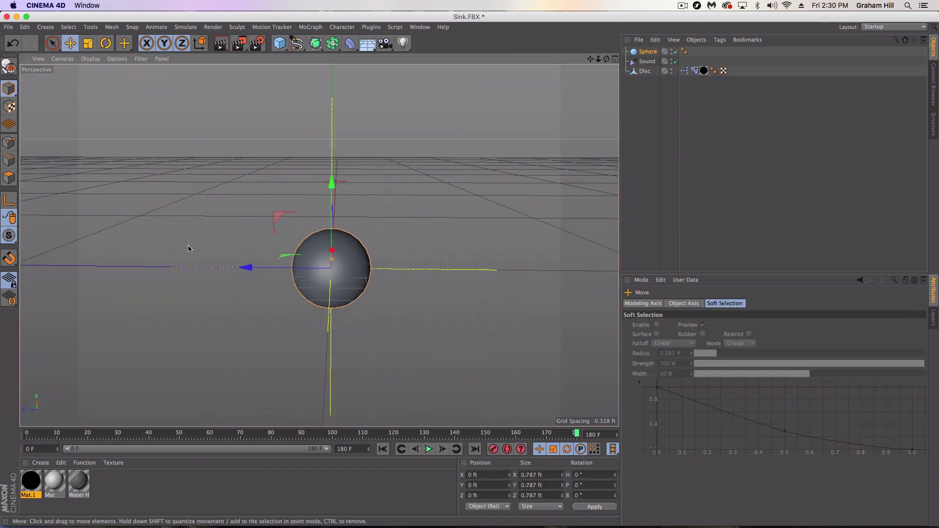
{"action": "left_click_drag", "start_coordinate": [330, 182], "coordinate": [331, 164]}
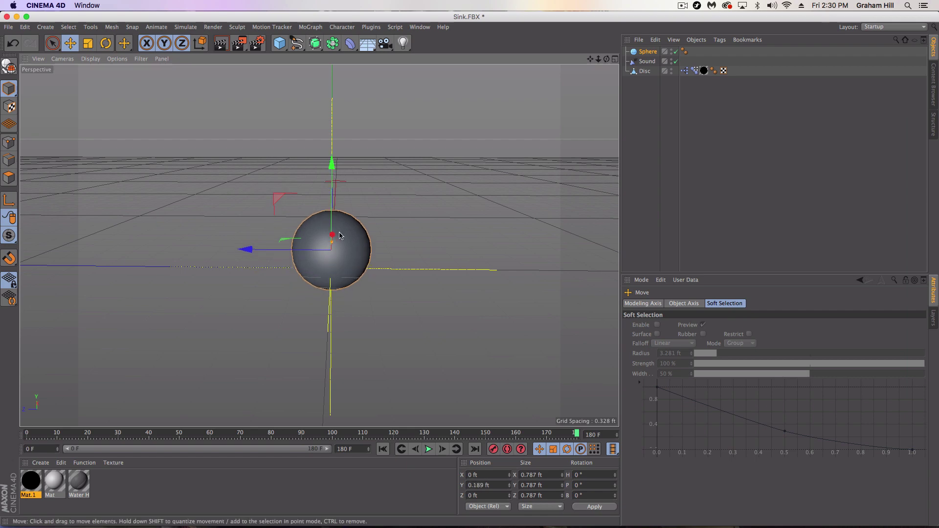
{"action": "left_click_drag", "start_coordinate": [356, 253], "coordinate": [308, 247], "text": "alt"}
Step: Make the sphere editable, squash it to 0.241 ft in X, and move it to X 0.126 ft, Y 0.361 ft
{"action": "left_click", "coordinate": [15, 69]}
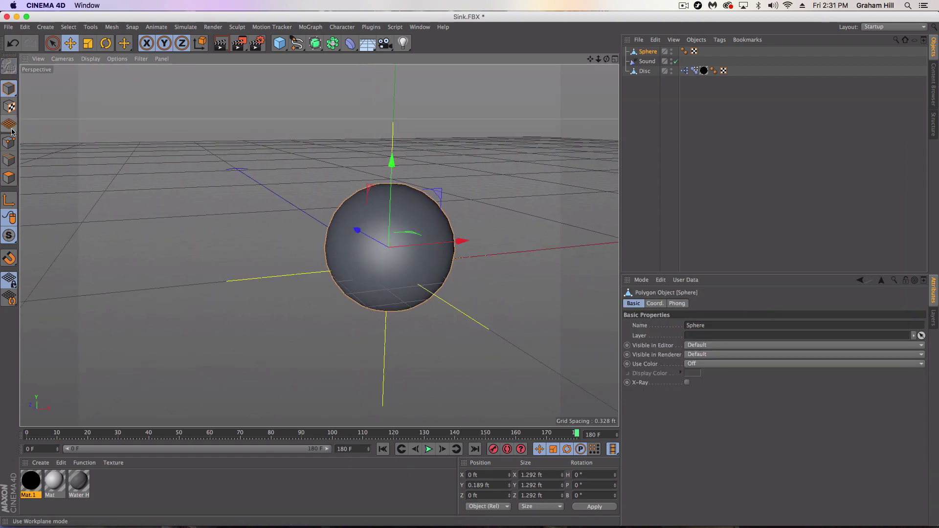
{"action": "key", "text": "t"}
{"action": "mouse_move", "coordinate": [453, 240]}
{"action": "left_mouse_down"}
{"action": "mouse_move", "coordinate": [411, 243]}
{"action": "mouse_move", "coordinate": [470, 239]}
{"action": "left_mouse_up"}
{"action": "key", "text": "e"}
{"action": "left_click_drag", "start_coordinate": [388, 273], "coordinate": [442, 237], "text": "alt"}
{"action": "left_click_drag", "start_coordinate": [398, 167], "coordinate": [397, 155]}
{"action": "left_click_drag", "start_coordinate": [406, 205], "coordinate": [418, 229], "text": "alt"}
{"action": "middle_click_drag", "start_coordinate": [418, 229], "coordinate": [354, 273], "text": "alt"}
{"action": "left_click", "coordinate": [292, 256]}
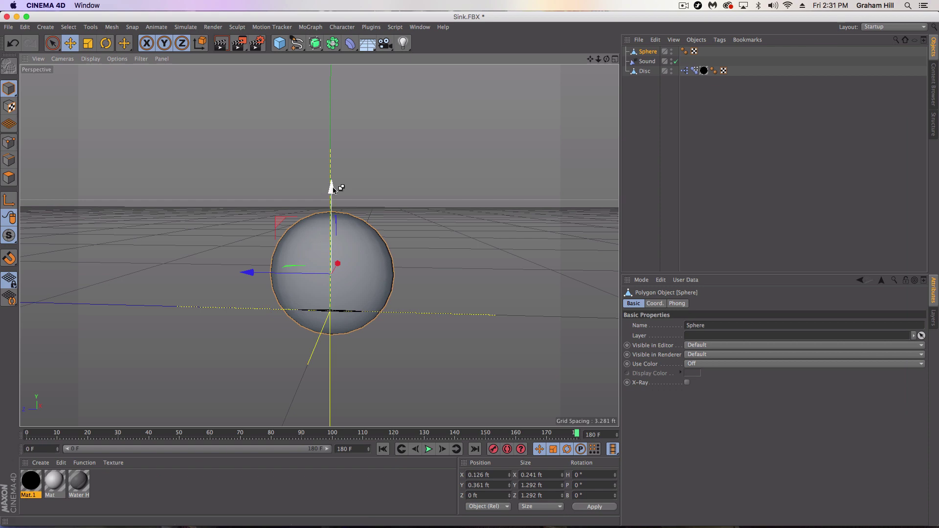
Step: Duplicate the head sphere, shrink the copy to eye size and give it the black Mat.1 material
{"action": "left_click_drag", "start_coordinate": [335, 184], "coordinate": [334, 166], "text": "ctrl"}
{"action": "key", "text": "t"}
{"action": "left_click_drag", "start_coordinate": [412, 228], "coordinate": [278, 234]}
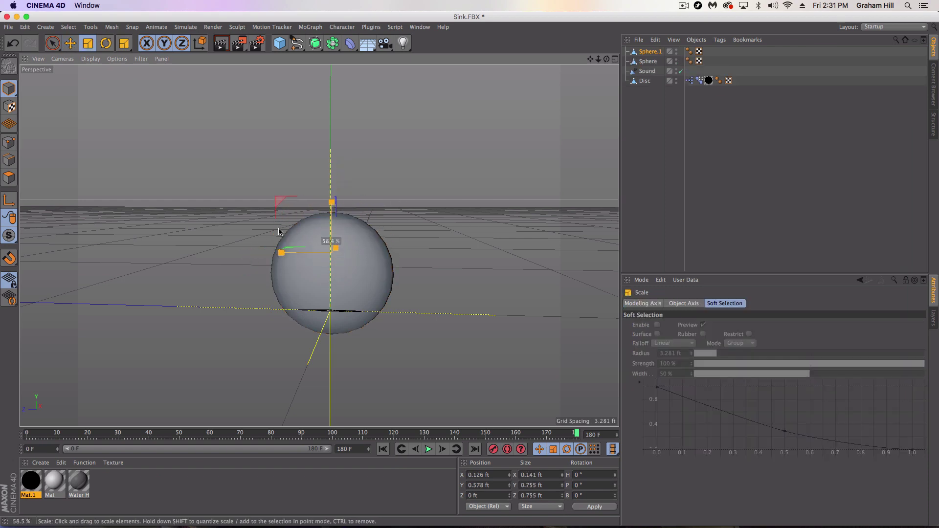
{"action": "key", "text": "e"}
{"action": "left_click_drag", "start_coordinate": [331, 251], "coordinate": [336, 252]}
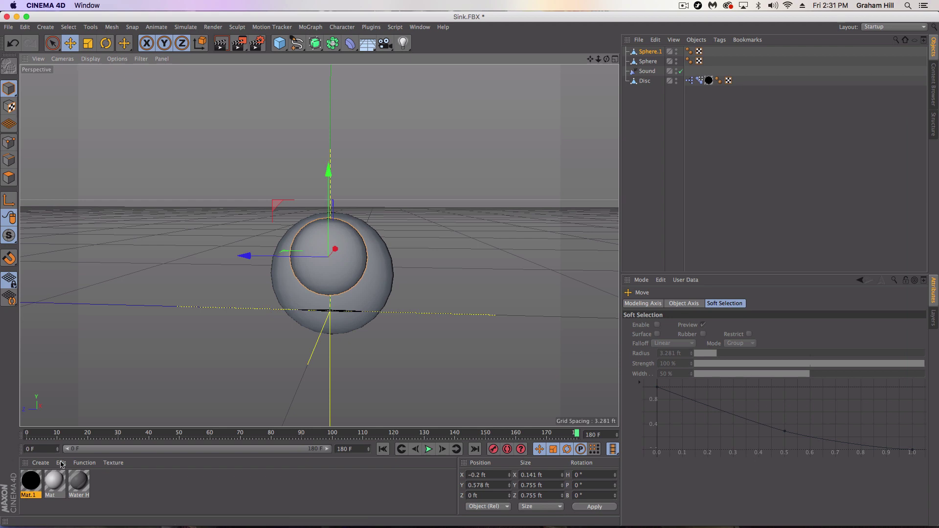
{"action": "left_click_drag", "start_coordinate": [30, 481], "coordinate": [318, 272]}
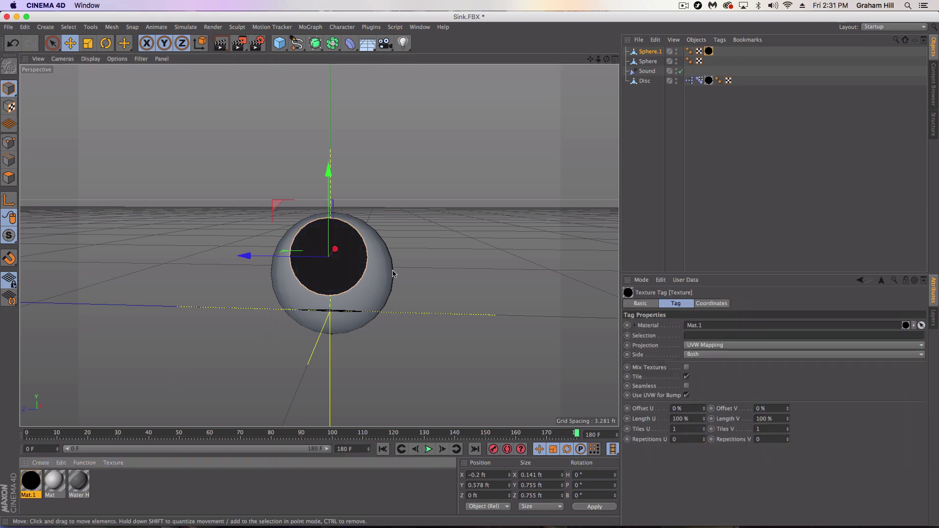
{"action": "key", "text": "t"}
{"action": "left_click_drag", "start_coordinate": [478, 276], "coordinate": [262, 263]}
{"action": "key", "text": "e"}
Step: Select both eye spheres and move them along X to centre them on the face
{"action": "scroll", "coordinate": [326, 286], "scroll_direction": "up", "scroll_amount": 5}
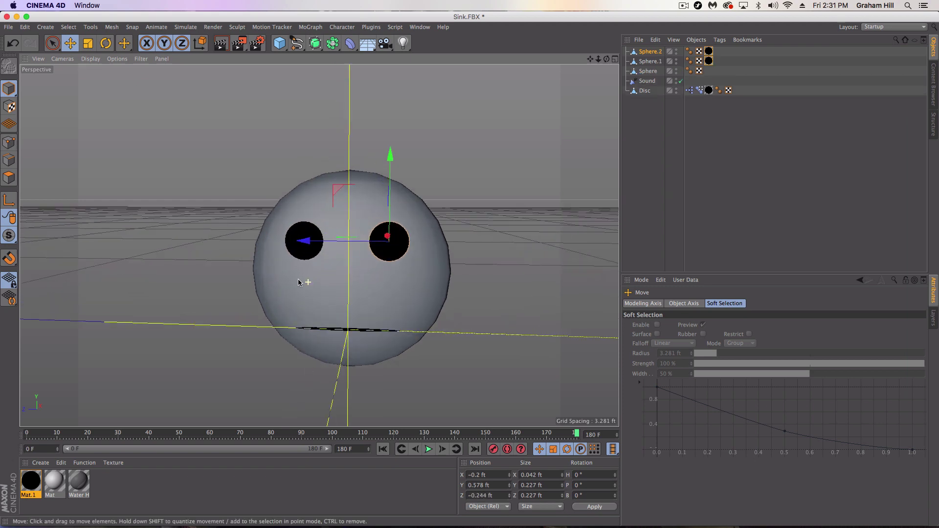
{"action": "left_click", "coordinate": [322, 247], "text": "shift"}
{"action": "left_click_drag", "start_coordinate": [342, 269], "coordinate": [410, 292], "text": "alt"}
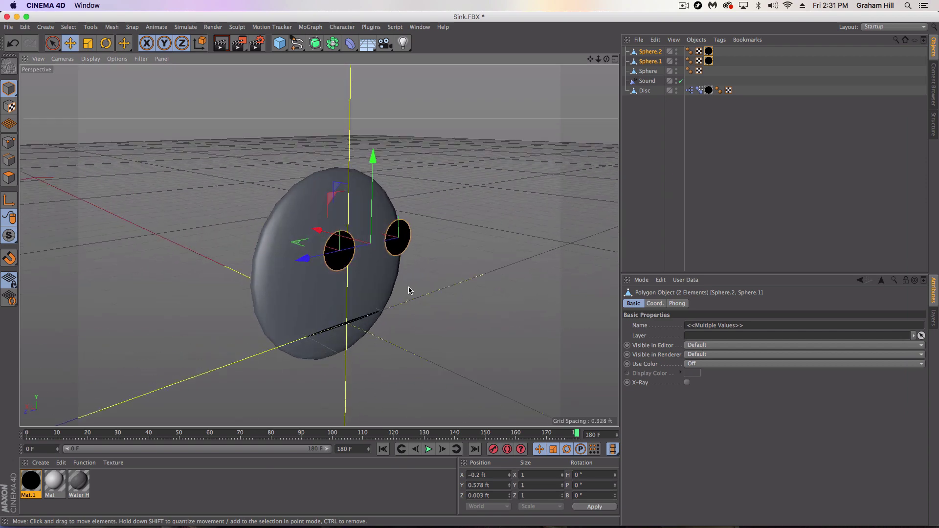
{"action": "left_click_drag", "start_coordinate": [319, 230], "coordinate": [295, 229]}
{"action": "key", "text": "super+shift+z"}
{"action": "left_click_drag", "start_coordinate": [301, 264], "coordinate": [260, 251], "text": "alt"}
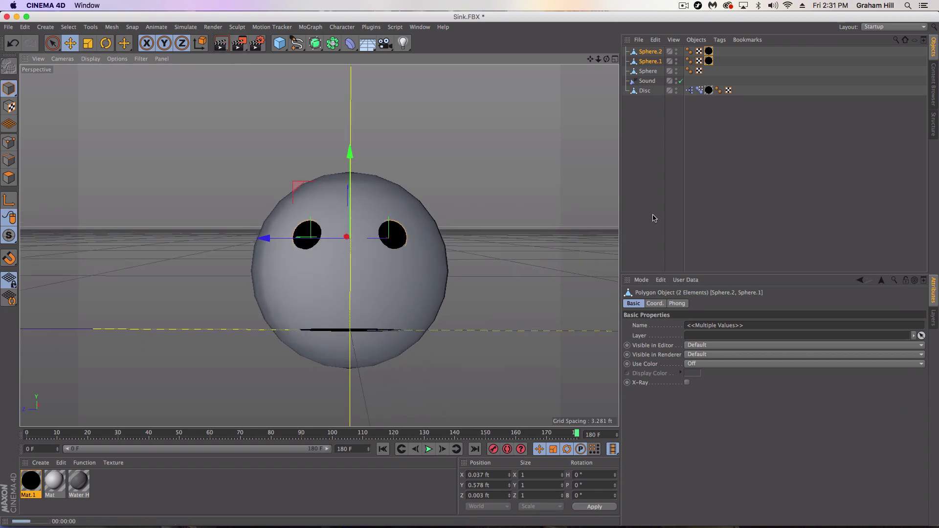
Step: Render a preview of the grey face, then play and stop the animation to see the mouth sync to mouthclip.mp3
{"action": "left_click", "coordinate": [220, 45]}
{"action": "left_click", "coordinate": [647, 80]}
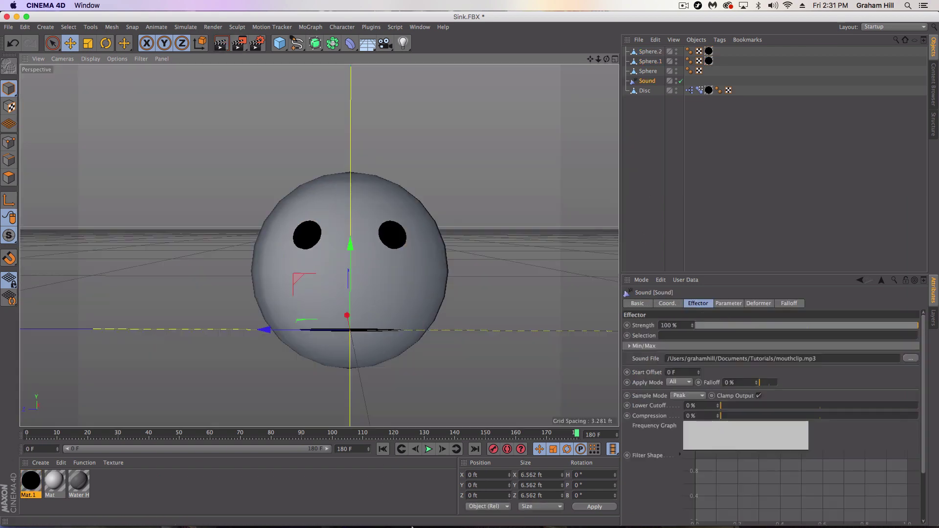
{"action": "left_click", "coordinate": [428, 448]}
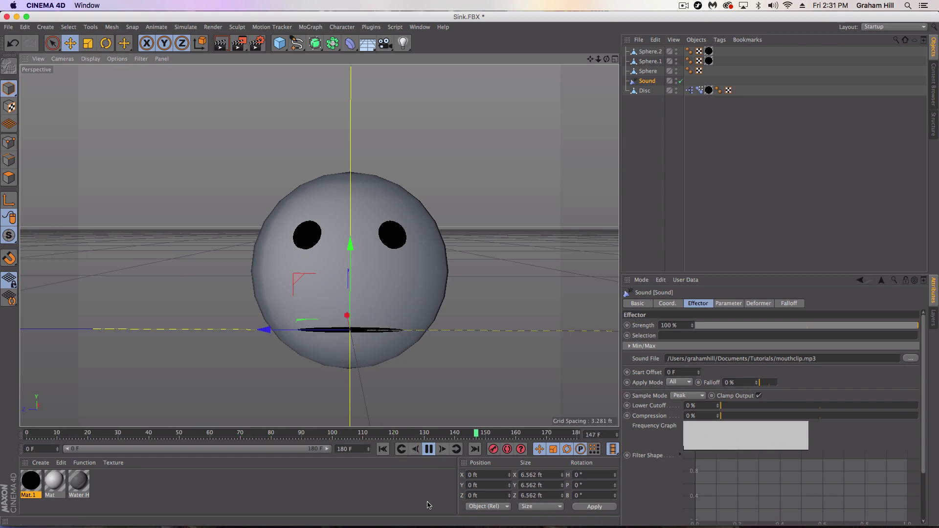
{"action": "left_click", "coordinate": [431, 449]}
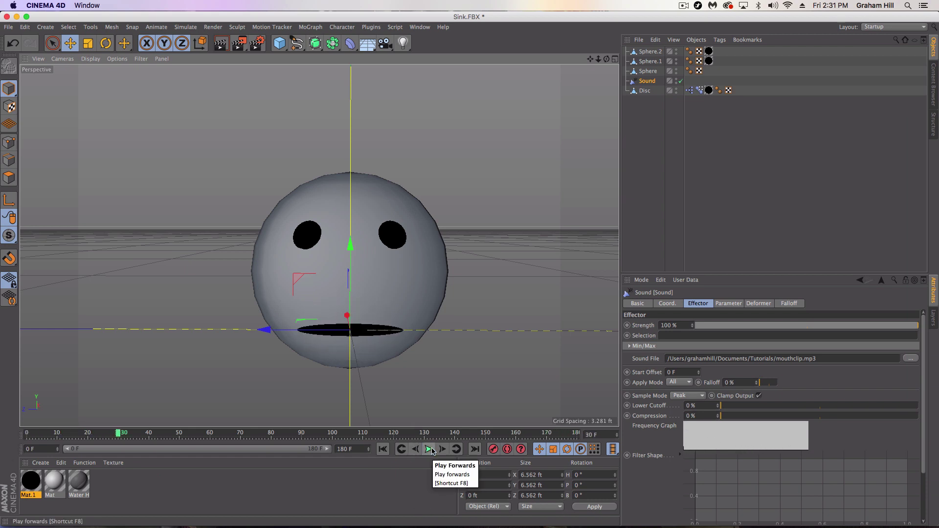